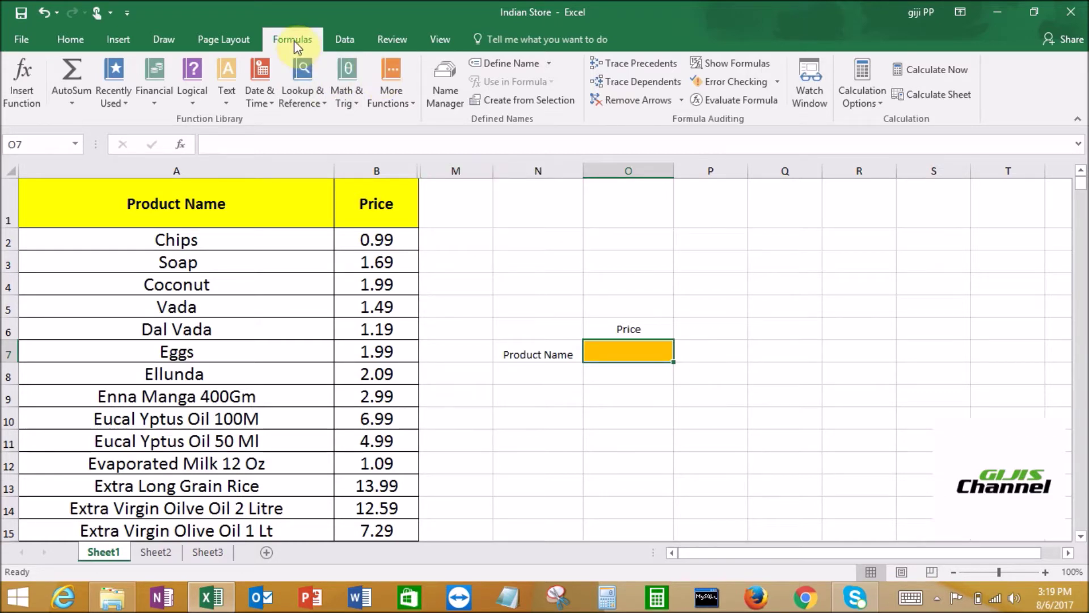
# Step: In the orange price cell O7, search Insert Function for VLOOKUP and choose it
pyautogui.click(24, 96)
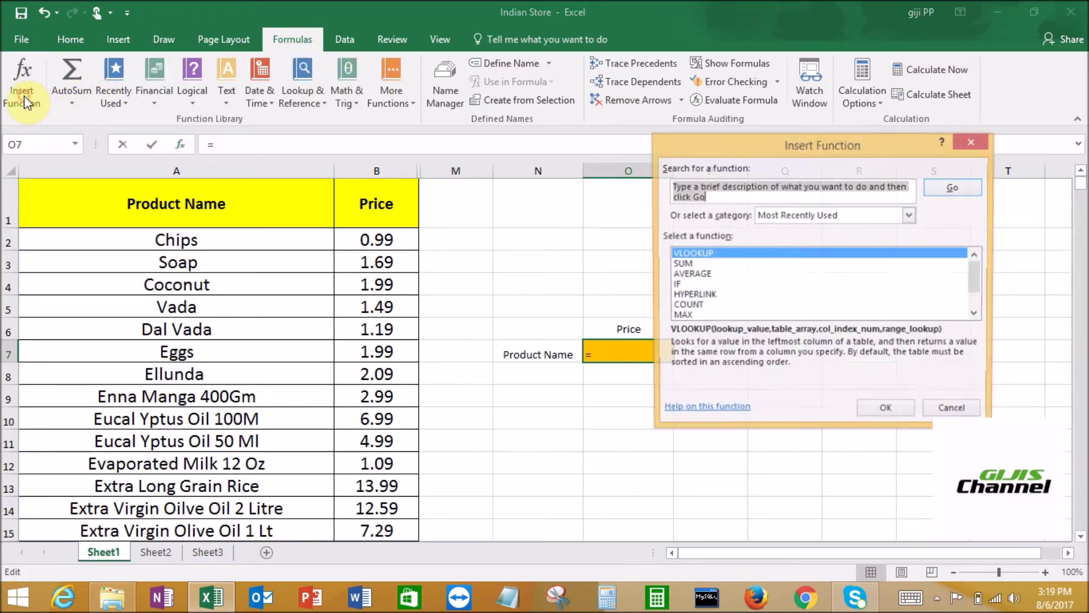
pyautogui.click(695, 185)
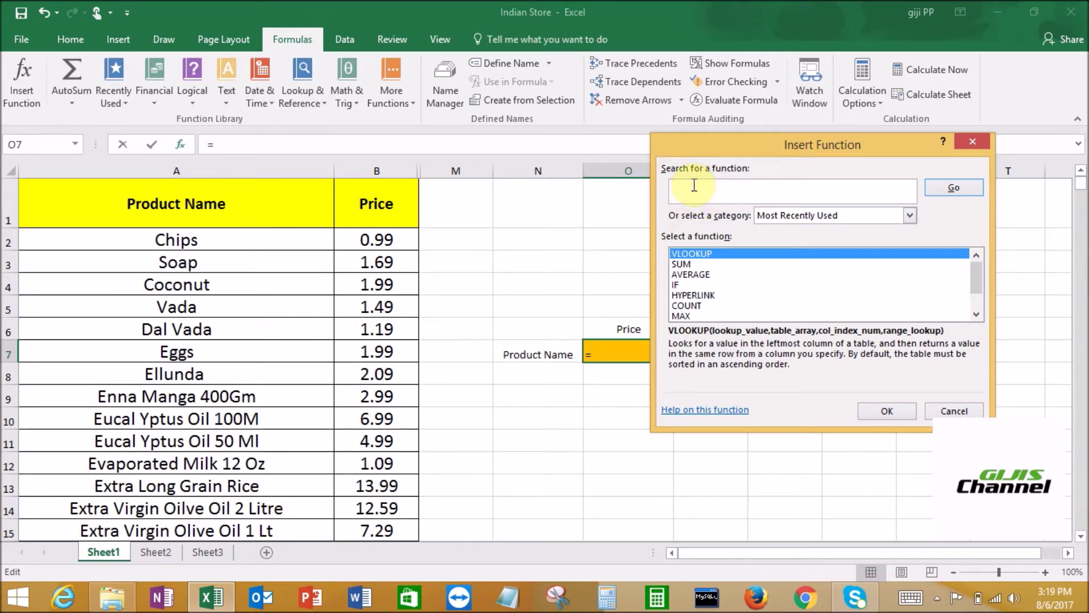
pyautogui.write('VL')
pyautogui.write('OOKU')
pyautogui.write('P')
pyautogui.click(951, 202)
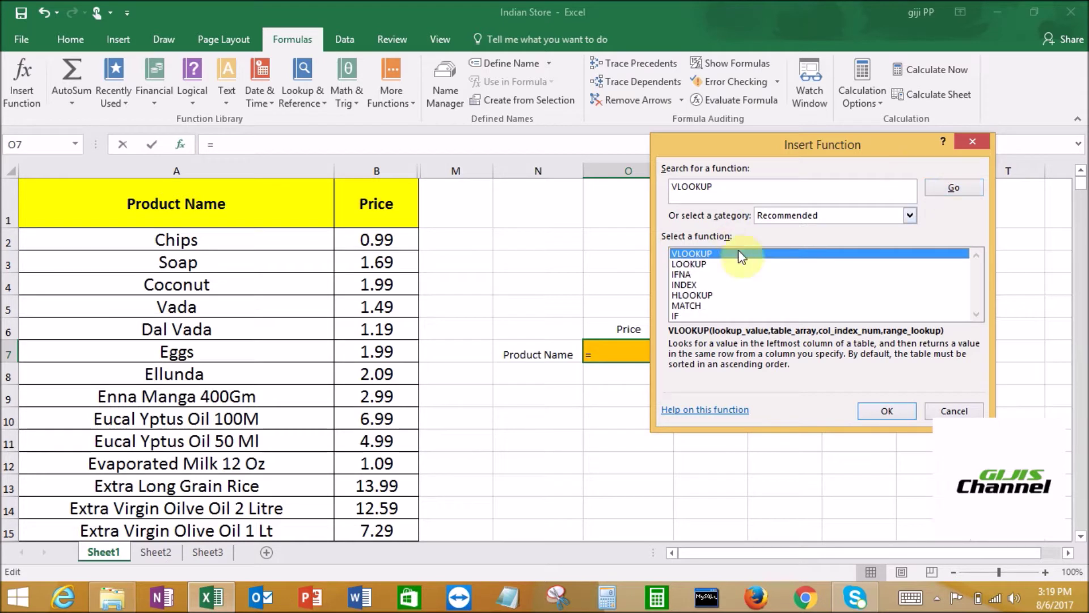
pyautogui.doubleClick(703, 254)
# Step: Set Lookup_value to N7 and Table_array to columns A:B, giving =VLOOKUP(N7,A:B)
pyautogui.moveTo(810, 164)
pyautogui.mouseDown()
pyautogui.moveTo(306, 102)
pyautogui.moveTo(294, 82)
pyautogui.mouseUp()
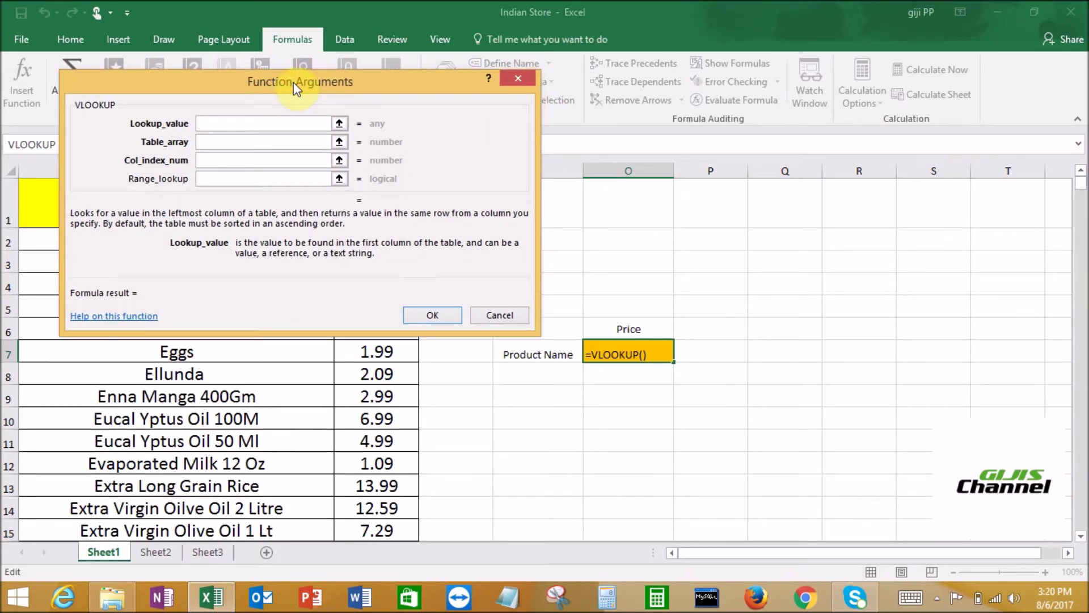
pyautogui.click(536, 354)
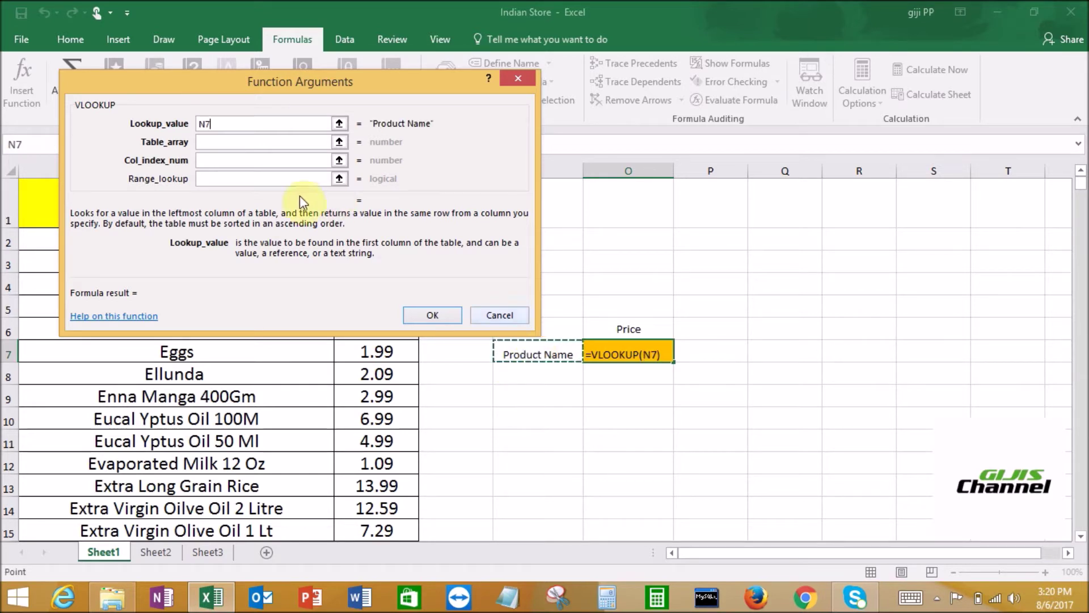
pyautogui.click(246, 142)
pyautogui.moveTo(297, 99); pyautogui.dragTo(745, 121)
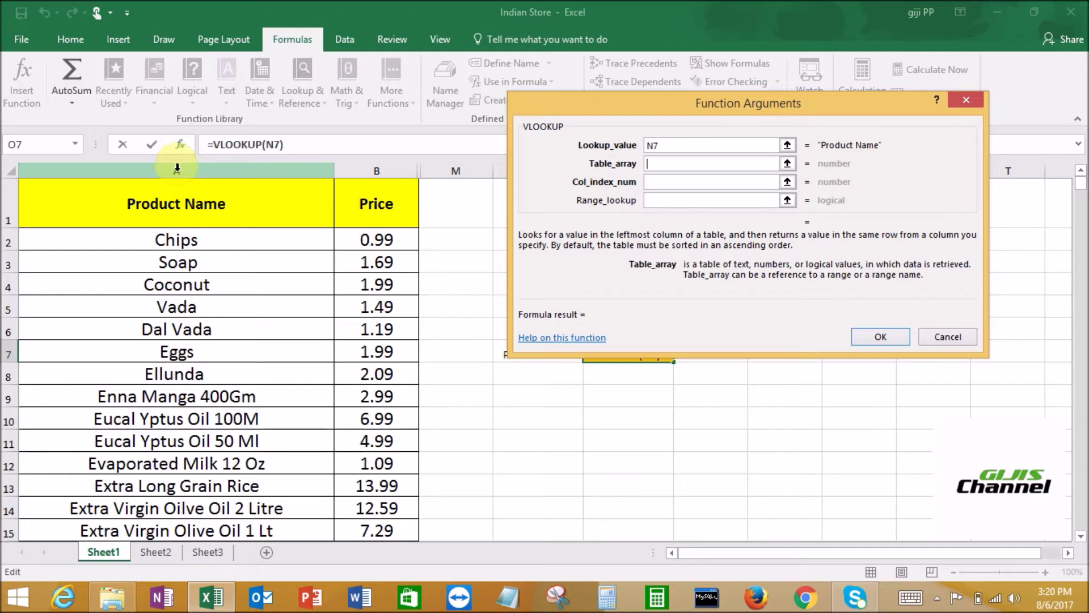
pyautogui.moveTo(178, 169); pyautogui.dragTo(390, 171)
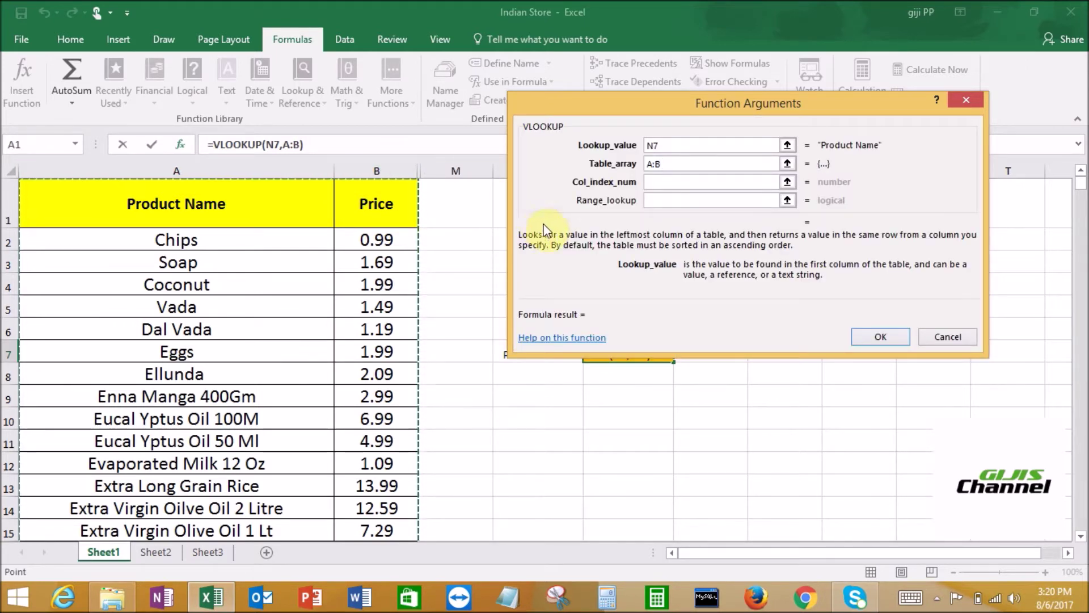
pyautogui.click(661, 181)
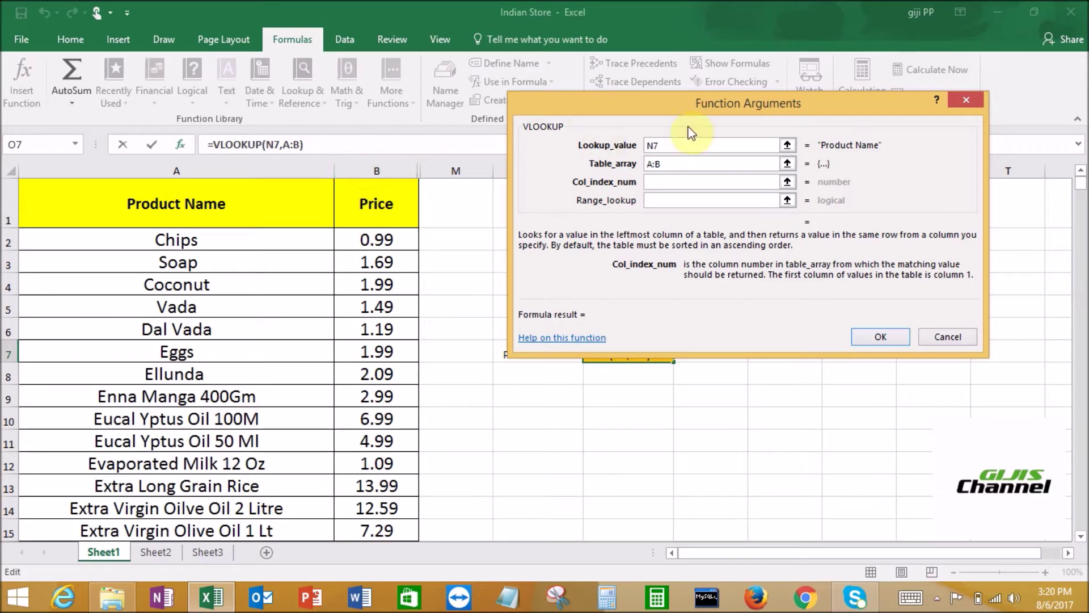
pyautogui.moveTo(694, 102)
pyautogui.mouseDown()
pyautogui.moveTo(791, 170)
pyautogui.moveTo(785, 99)
pyautogui.mouseUp()
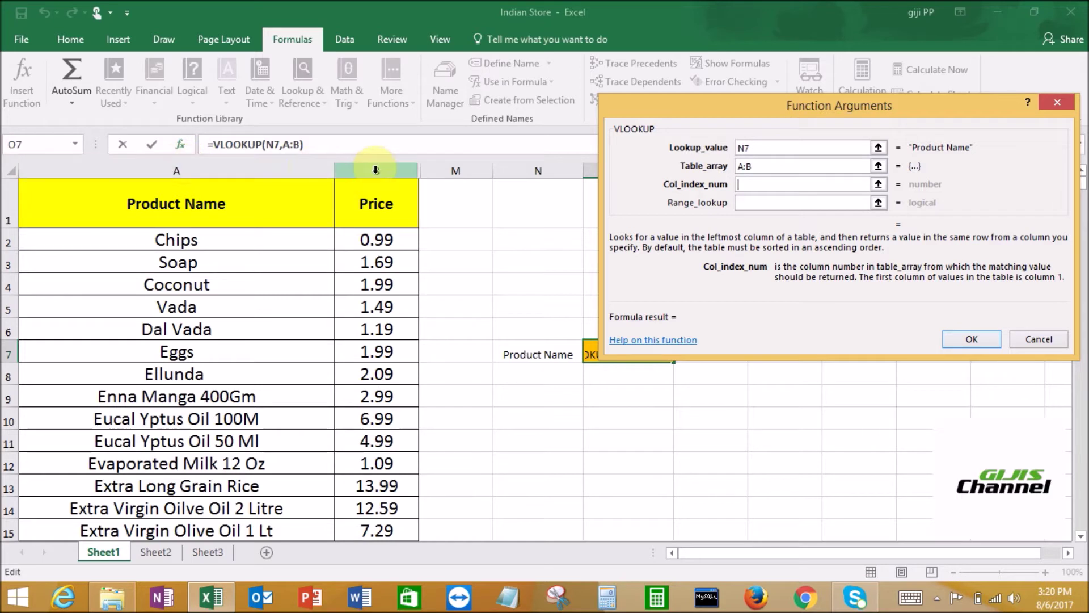
# Step: Set Col_index_num to 2 and Range_lookup to FALSE, completing =VLOOKUP(N7,A:B,2,FALSE)
pyautogui.press('Tab')
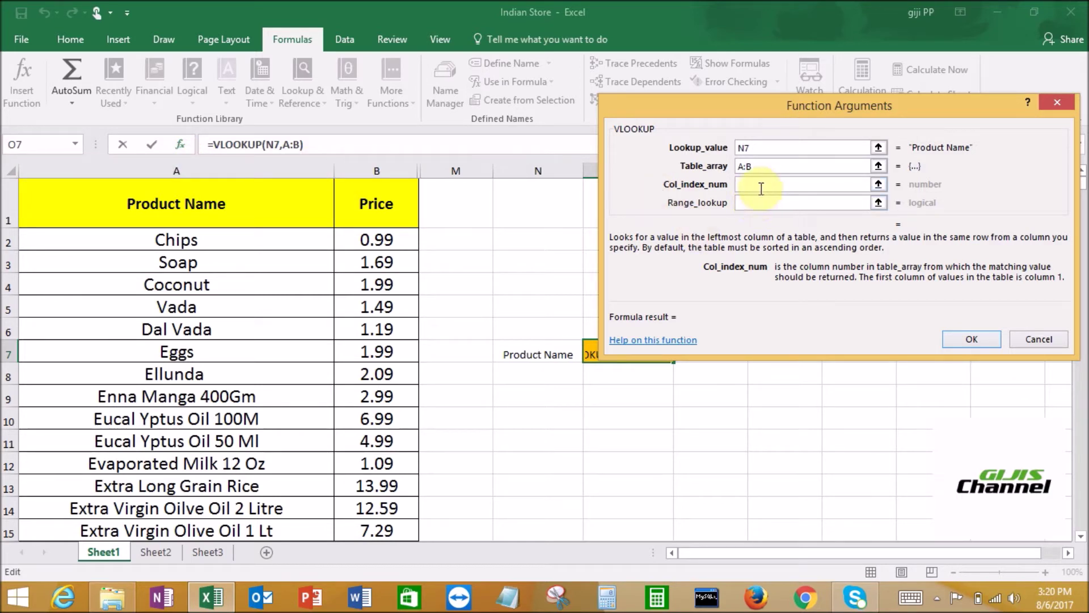
pyautogui.write('2')
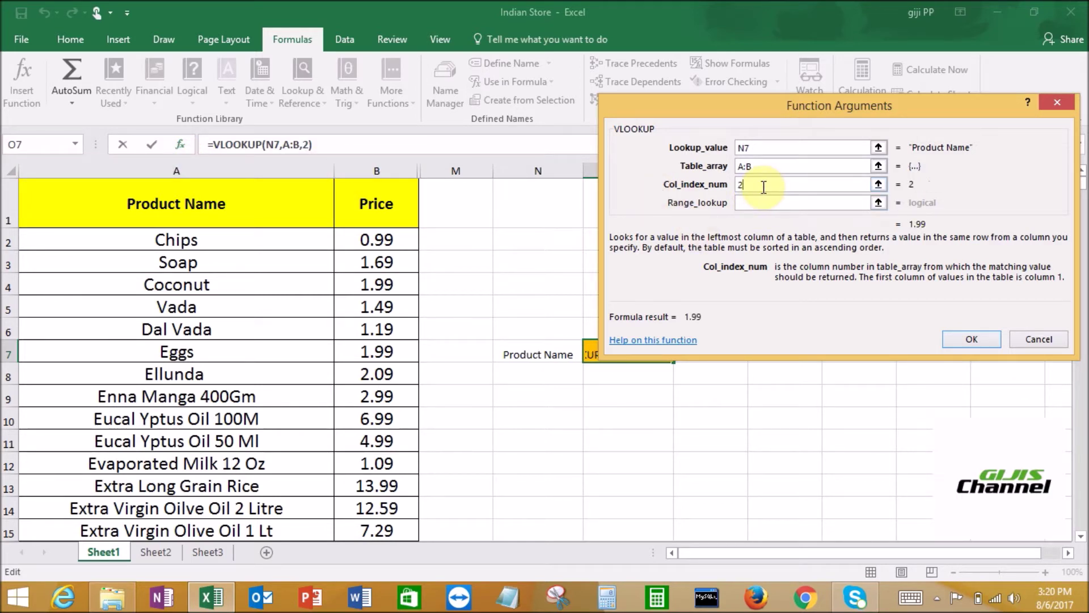
pyautogui.press('Tab')
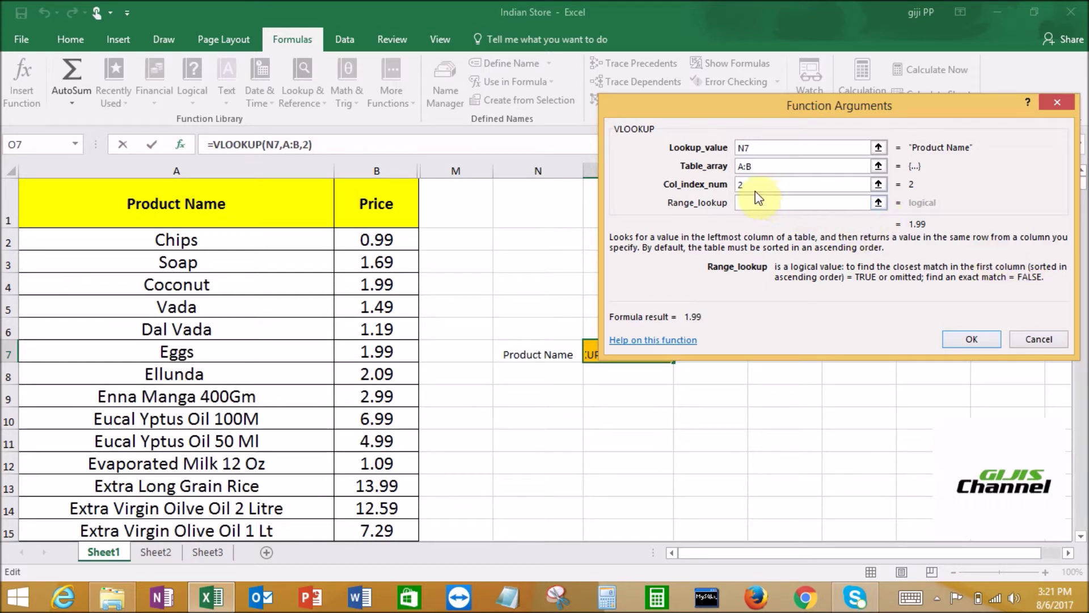
pyautogui.write('FA')
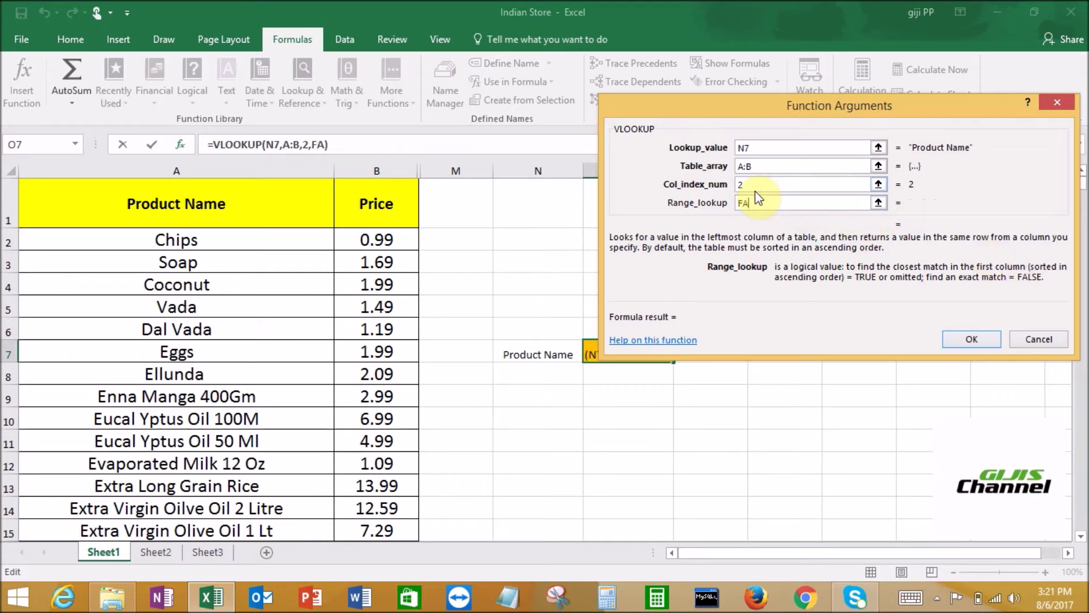
pyautogui.write('LSE')
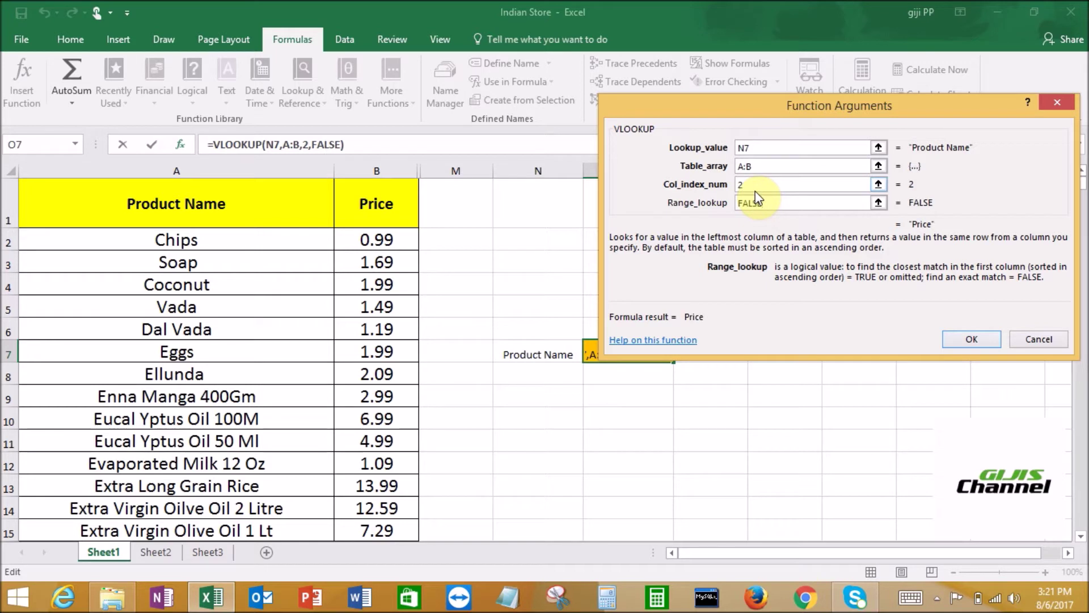
pyautogui.click(959, 340)
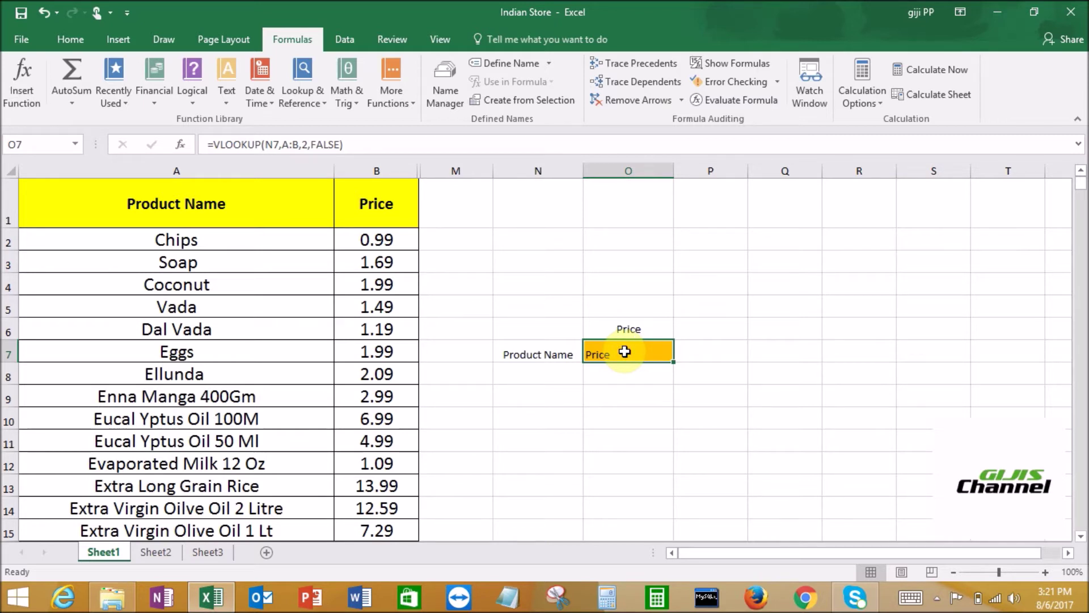
# Step: Test the lookup by entering CHIPS then EGGS in N7, which returns 1.99
pyautogui.click(552, 354)
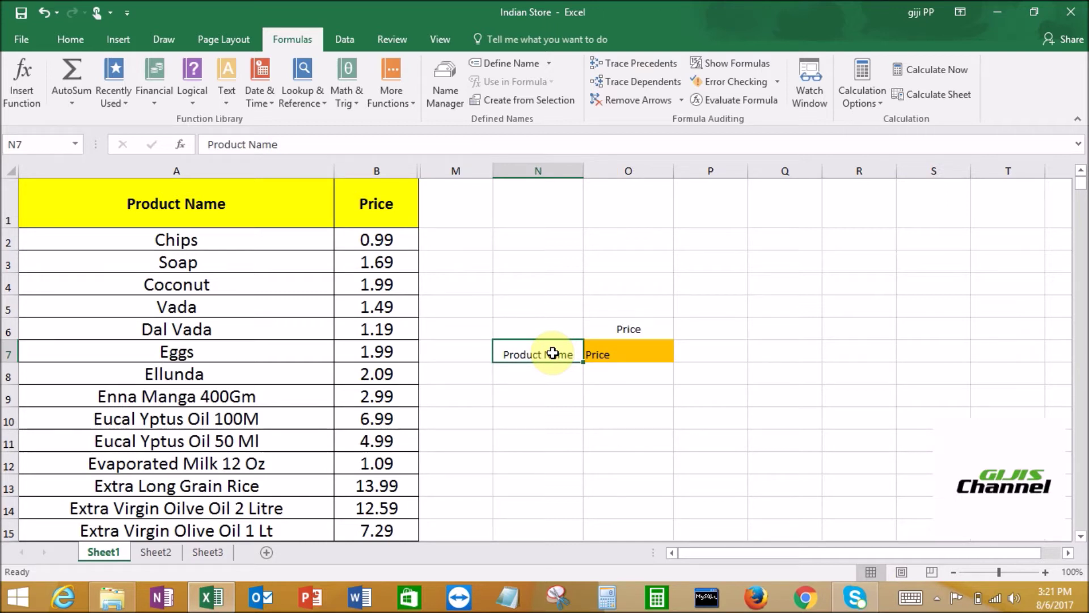
pyautogui.write('CH')
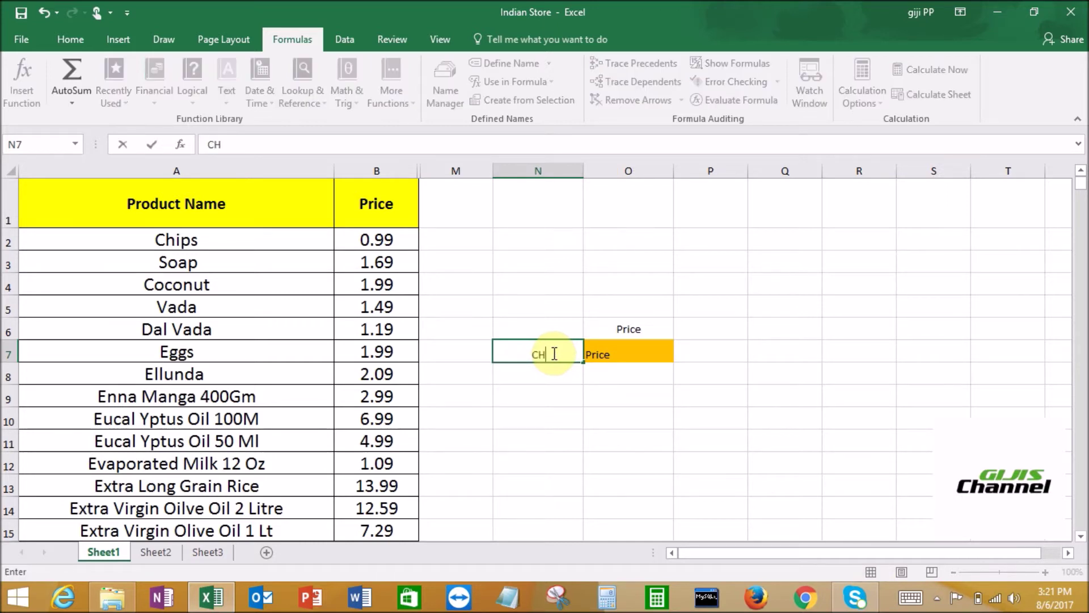
pyautogui.write('IPS')
pyautogui.press('Tab')
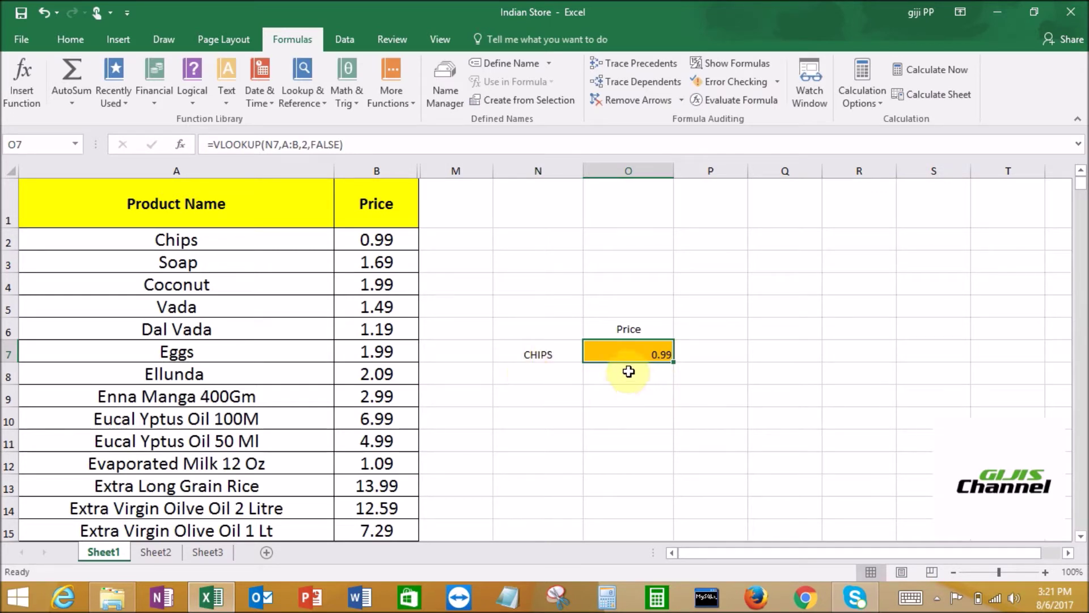
pyautogui.click(552, 352)
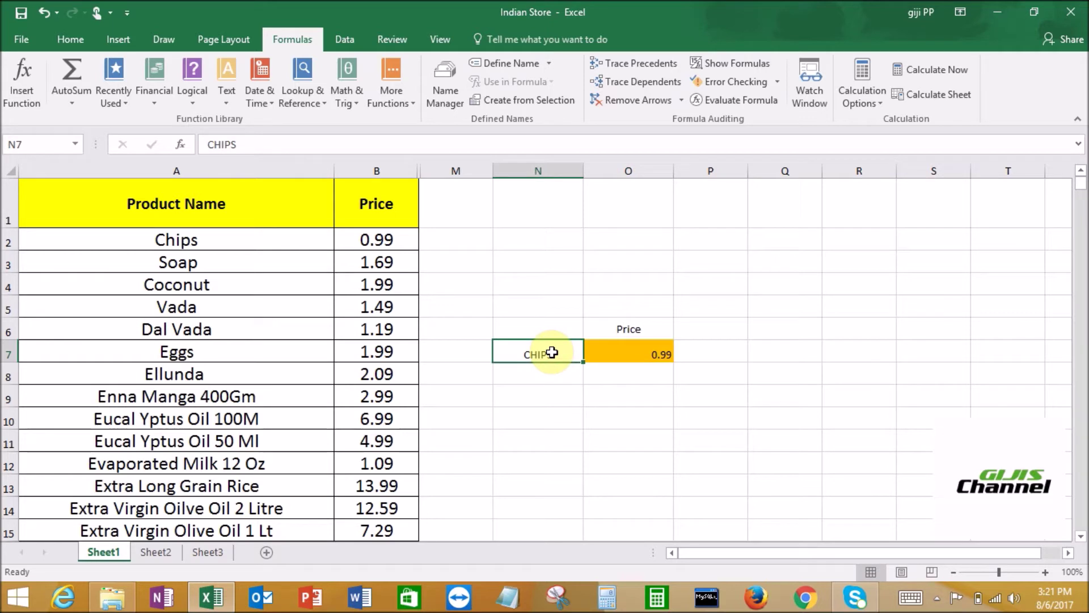
pyautogui.write('EGG')
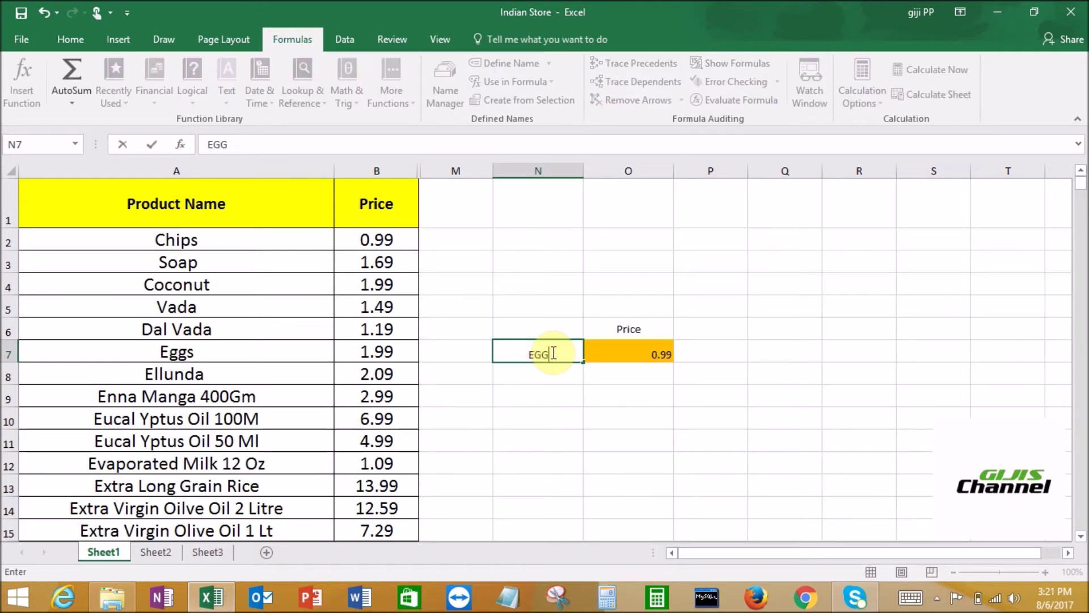
pyautogui.write('S')
pyautogui.press('Tab')
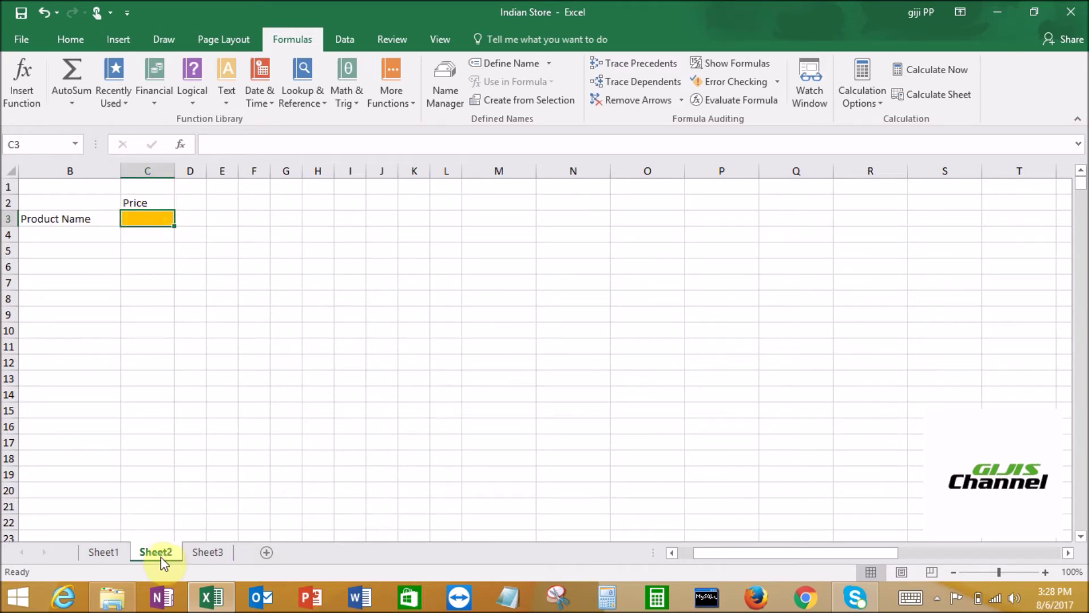
pyautogui.click(104, 552)
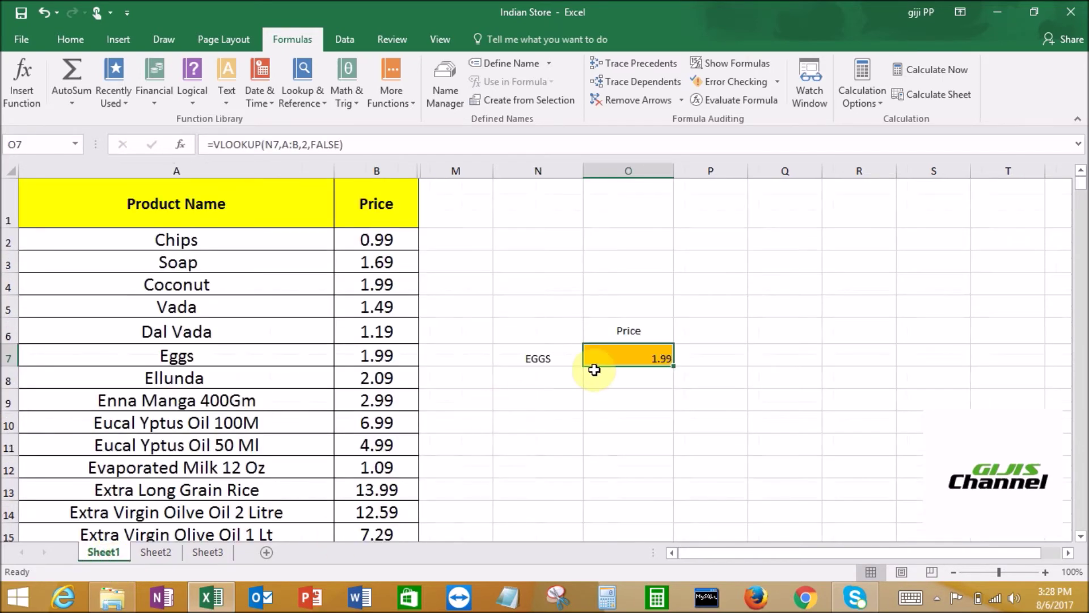
# Step: On Sheet2, start =VLOOKUP( in C3 with B3 as the lookup value
pyautogui.click(156, 553)
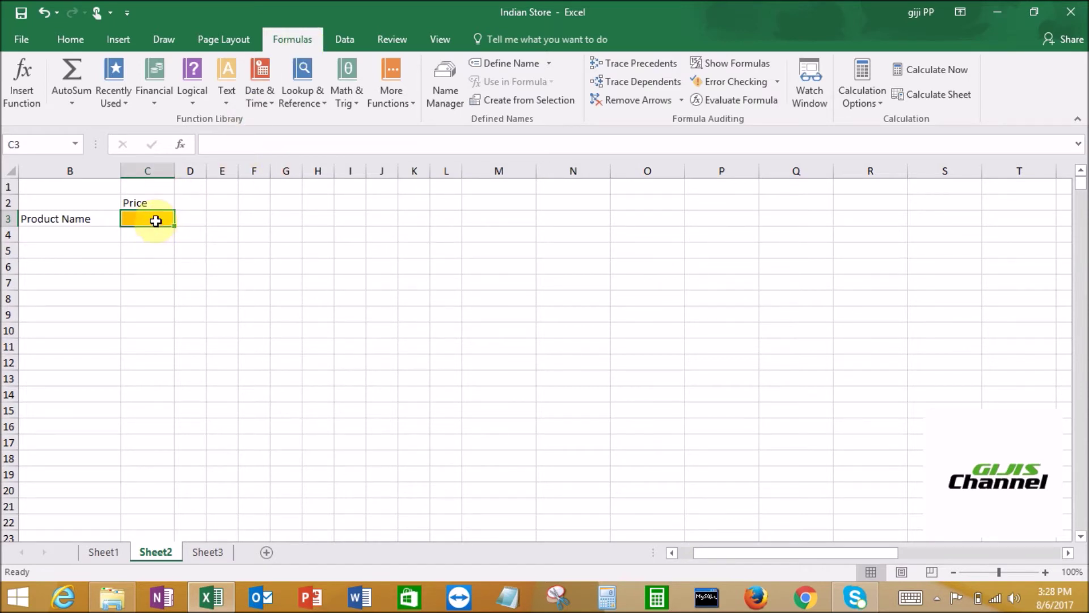
pyautogui.write('=')
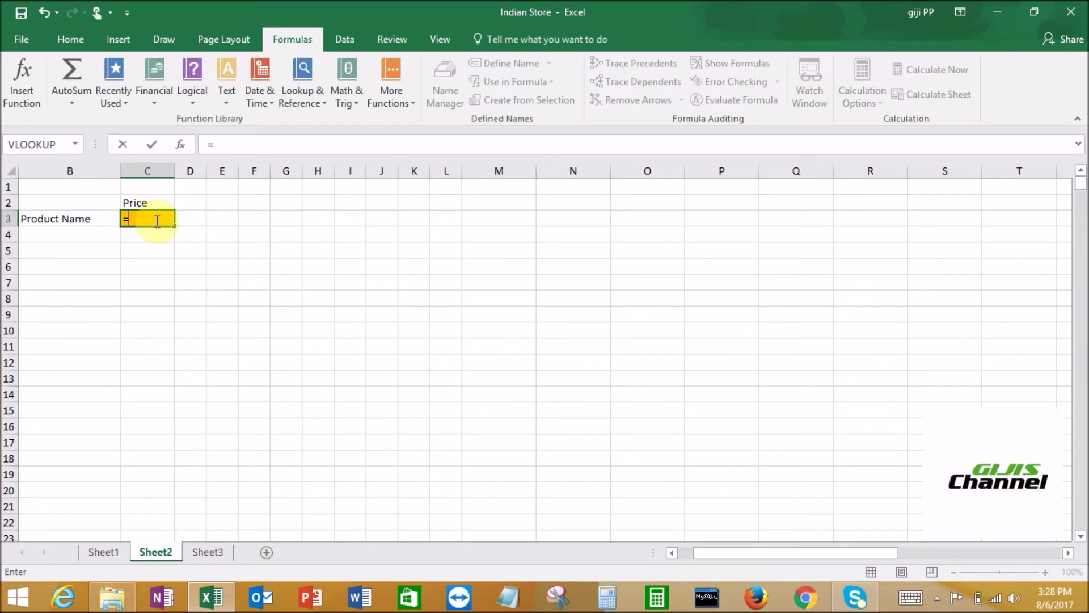
pyautogui.write('VLOO')
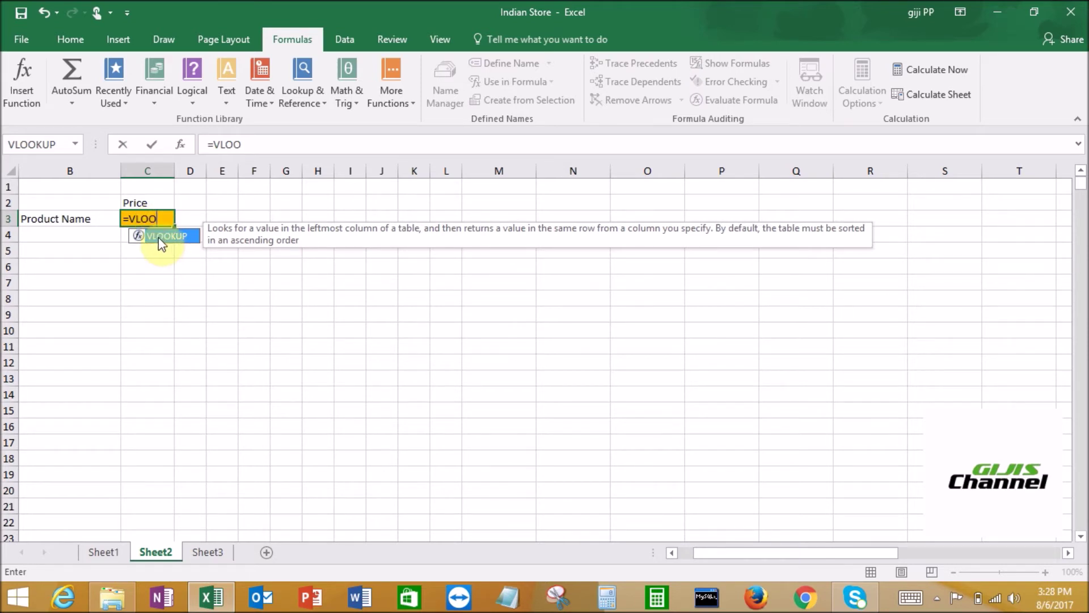
pyautogui.doubleClick(161, 238)
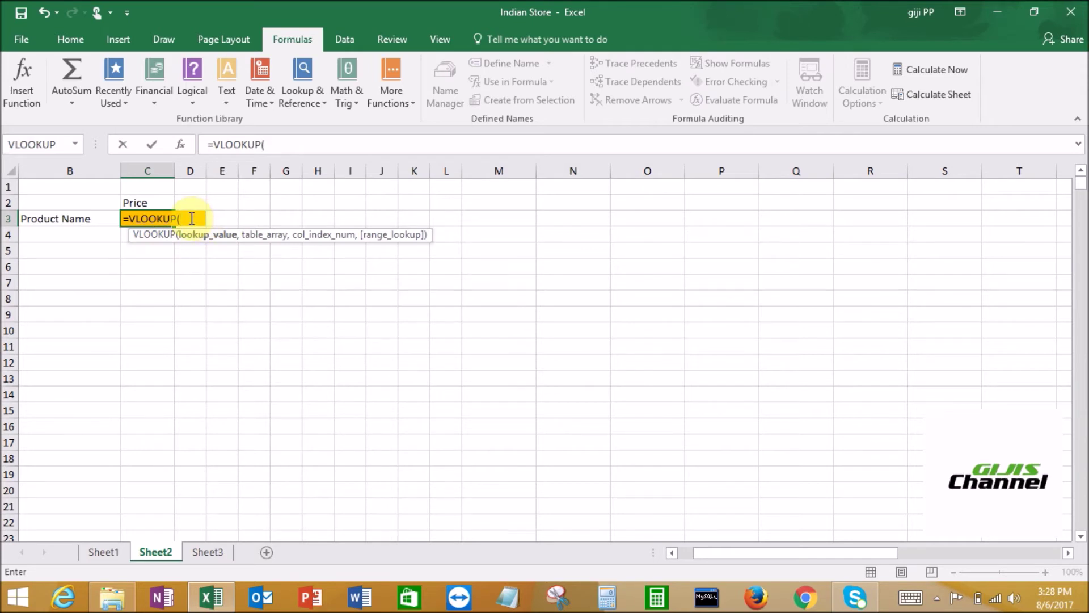
pyautogui.click(87, 223)
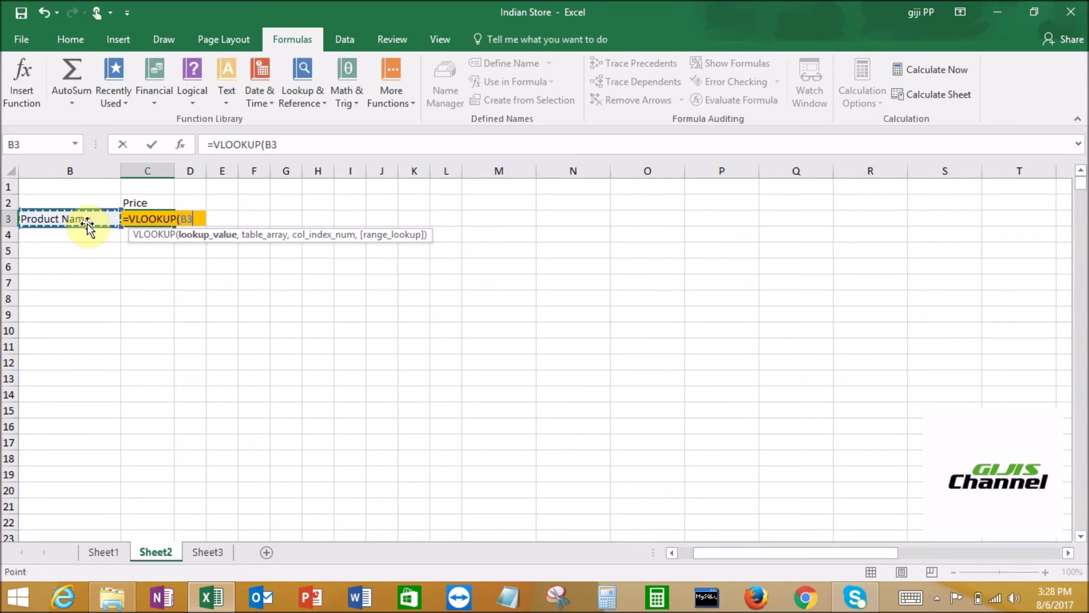
pyautogui.write(',')
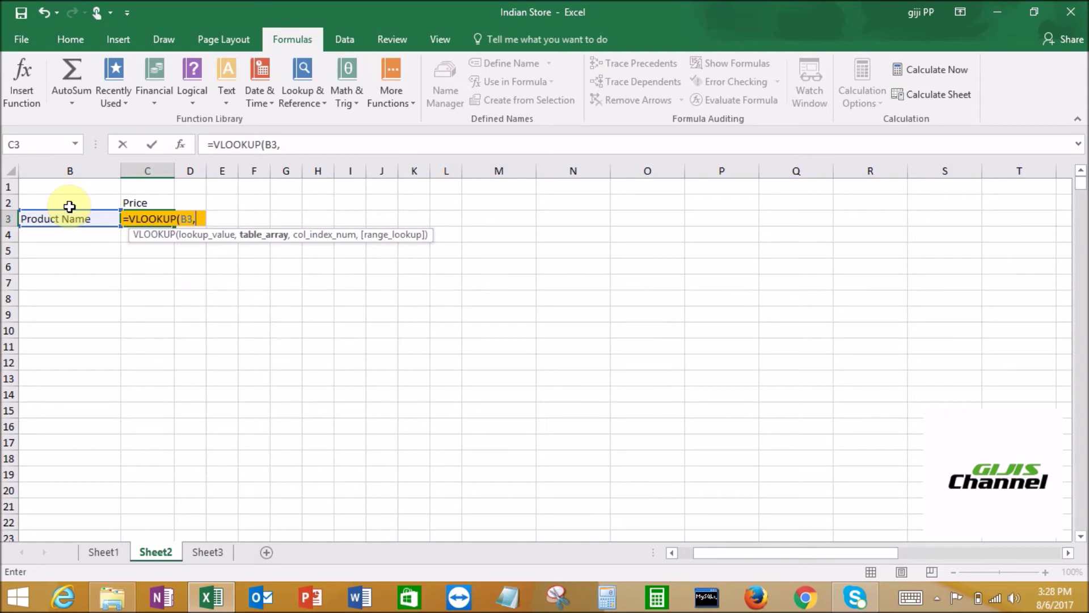
pyautogui.click(104, 552)
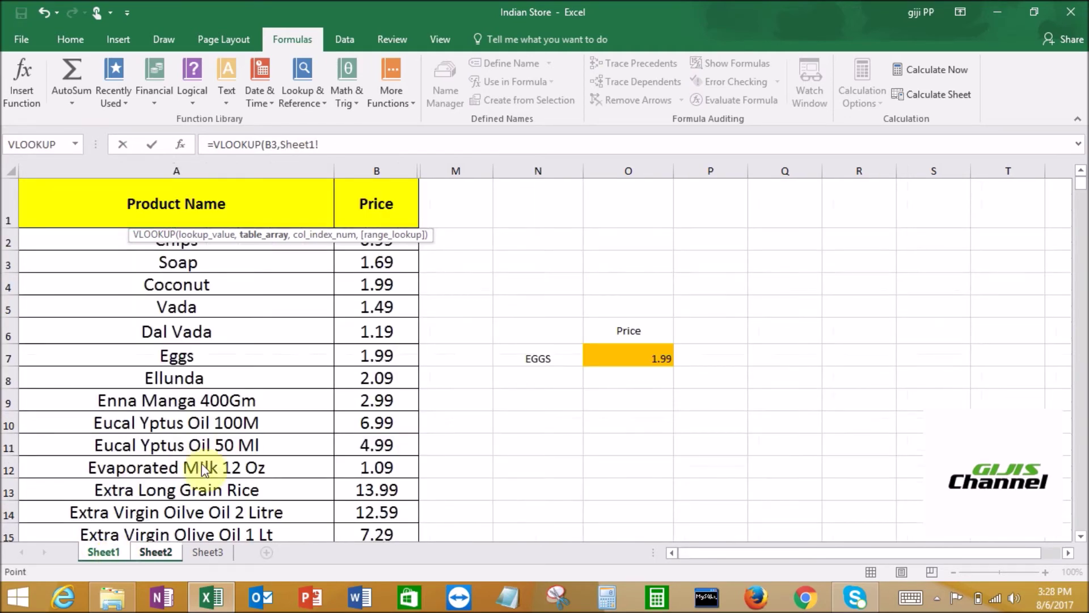
# Step: Use Sheet1 columns A:B as the table, then finish with 2 and FALSE and commit
pyautogui.click(198, 169)
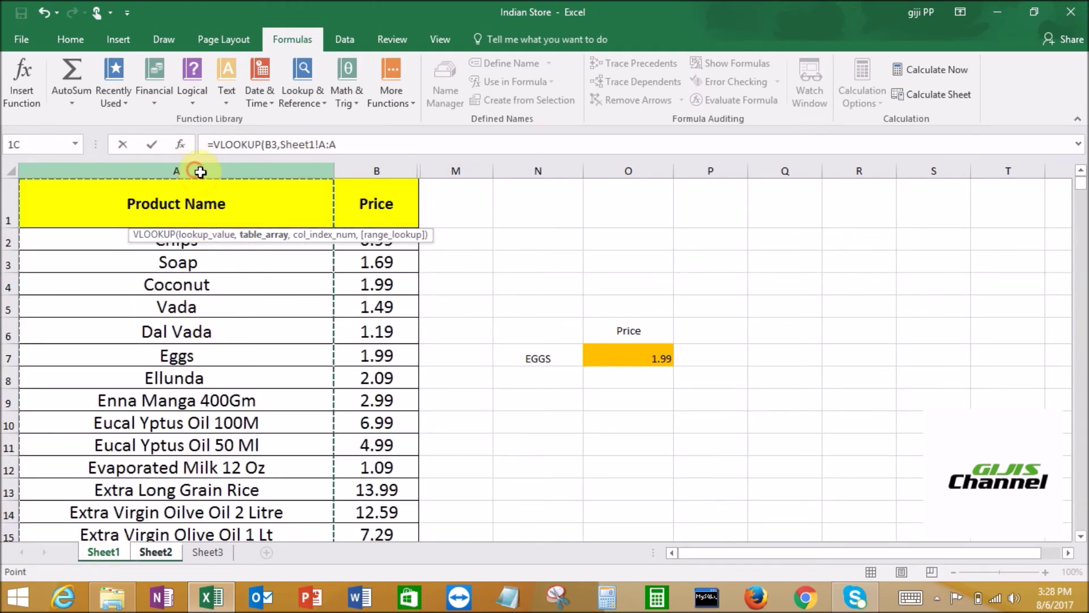
pyautogui.moveTo(301, 172); pyautogui.dragTo(364, 170)
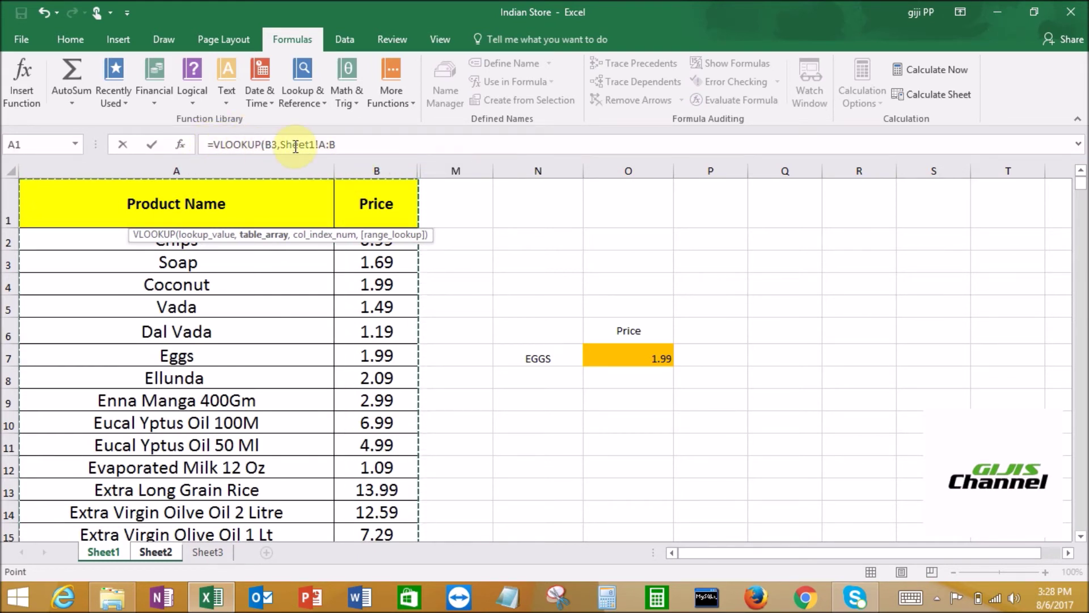
pyautogui.click(339, 144)
pyautogui.write(',')
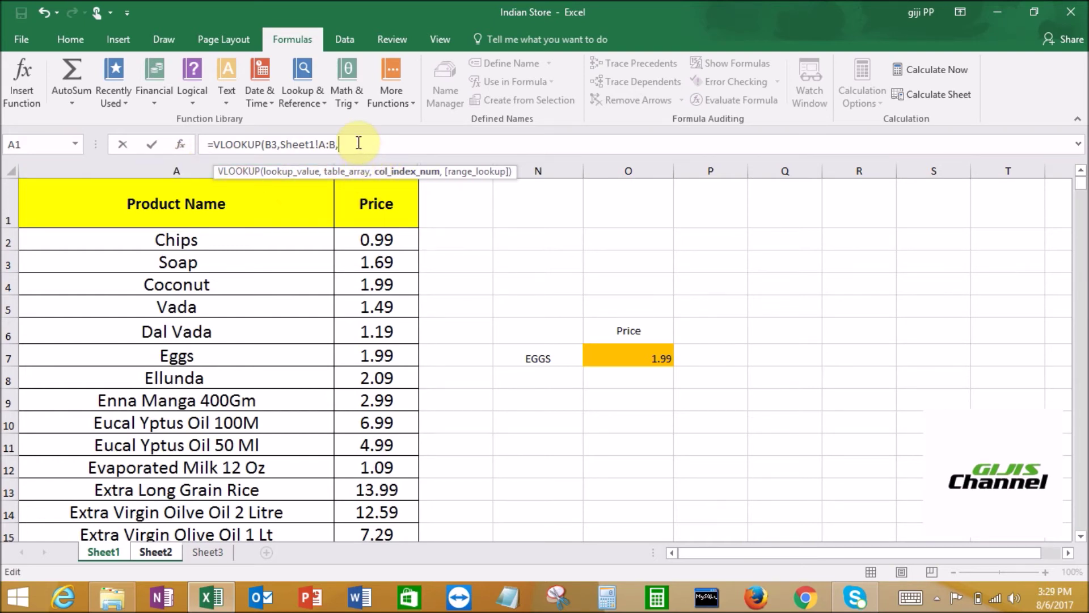
pyautogui.write('2')
pyautogui.write(',')
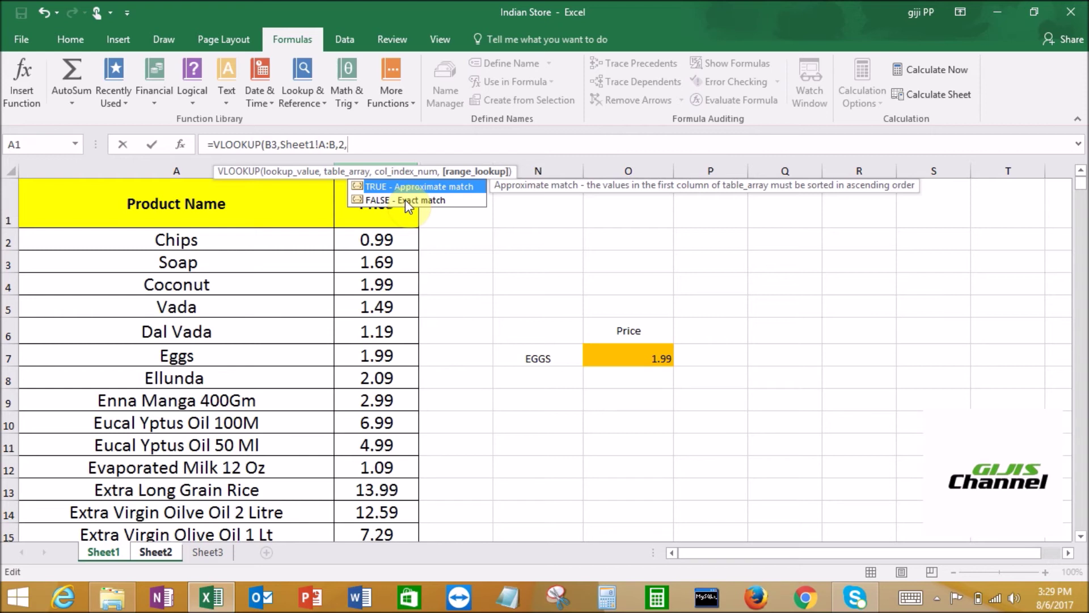
pyautogui.write('FAL')
pyautogui.write('SE)')
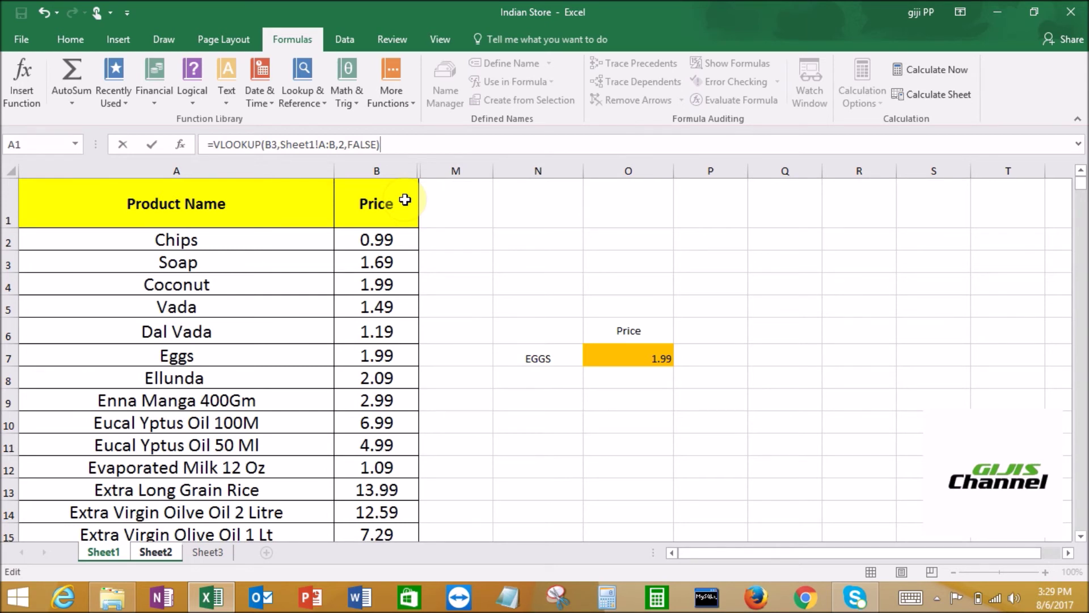
pyautogui.press('Return')
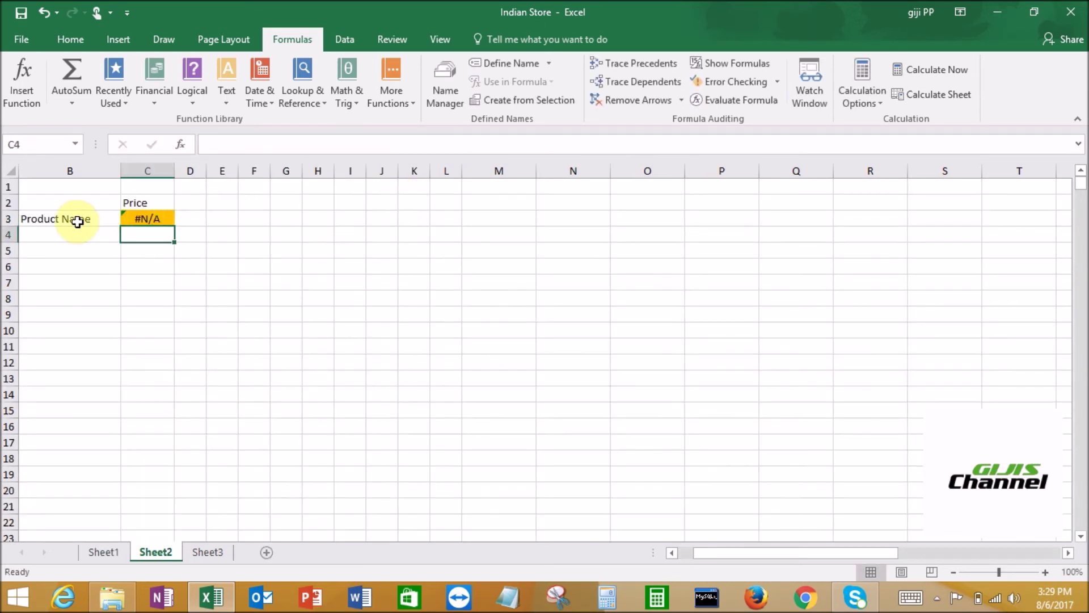
# Step: Enter Eggs in B3 so the lookup returns 1.99, checking it against Sheet1's table
pyautogui.click(78, 219)
pyautogui.write('Eggs')
pyautogui.press('Tab')
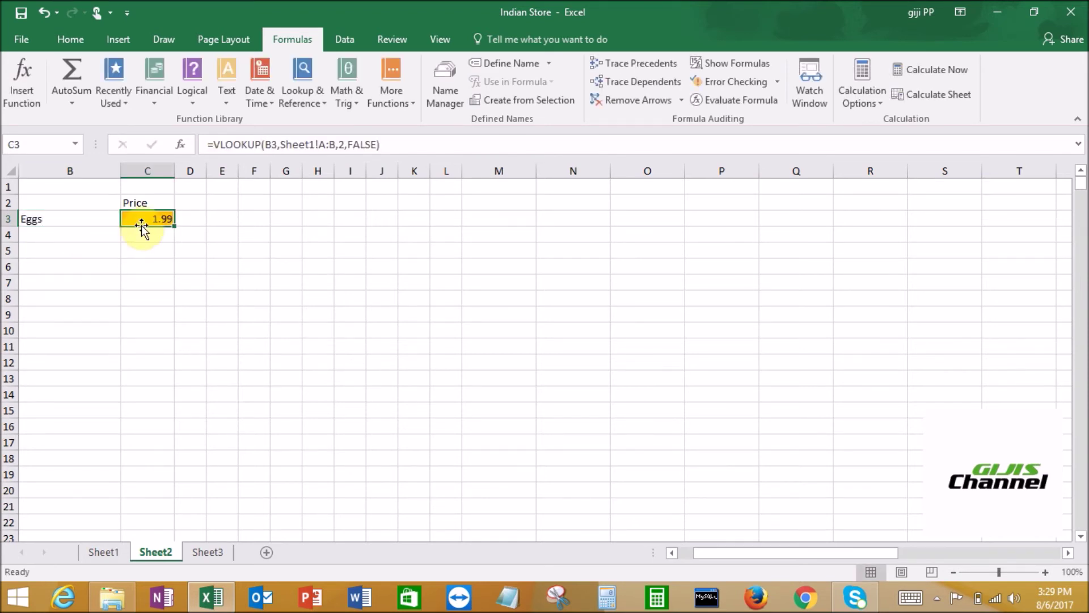
pyautogui.click(97, 552)
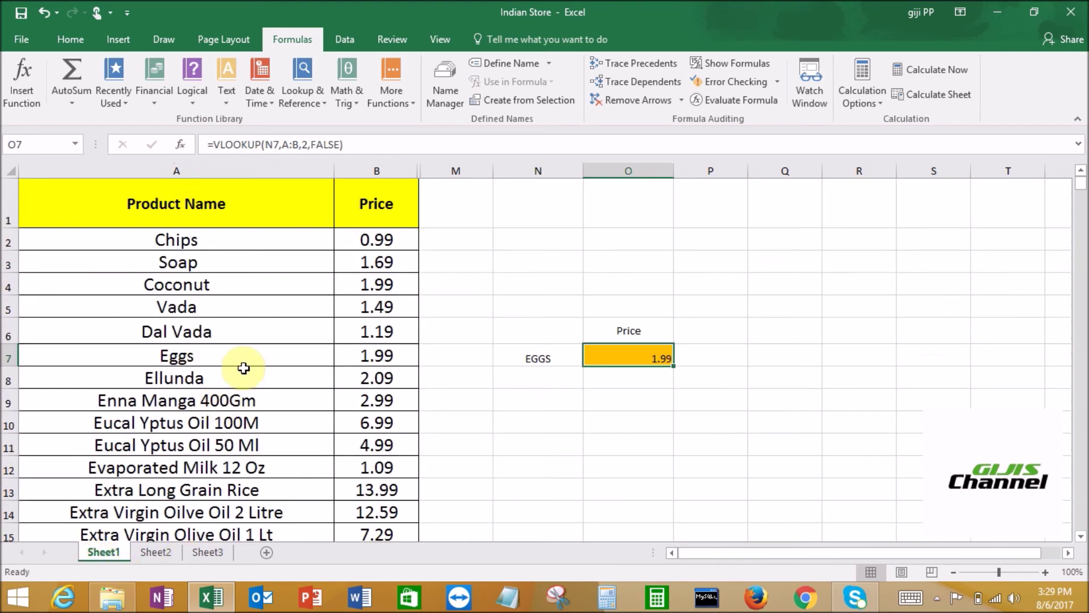
pyautogui.click(156, 552)
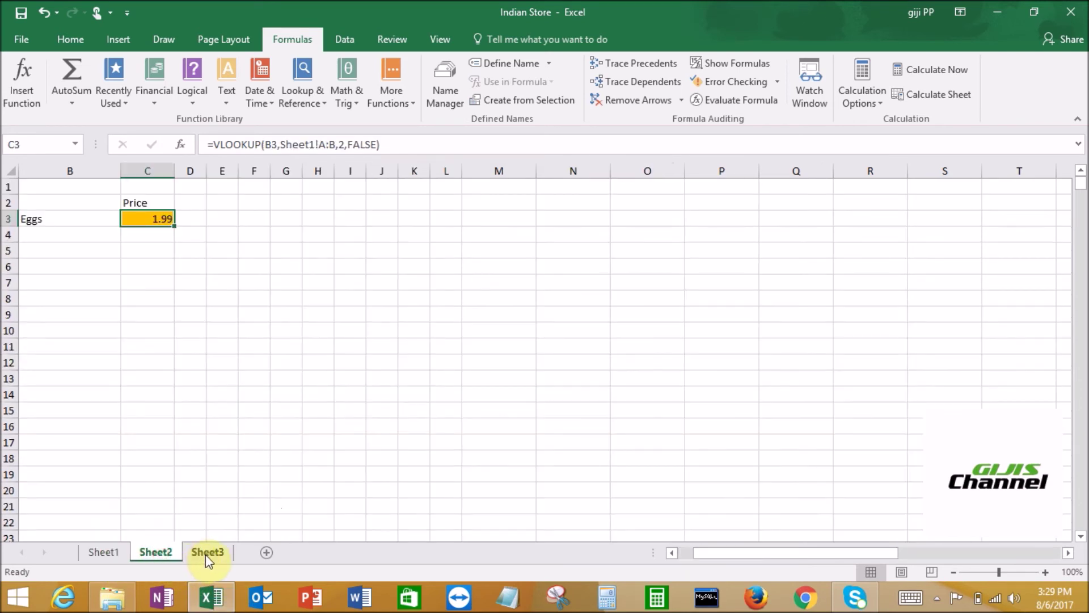
# Step: On Sheet3, start =VLOOKUP( in C3 with Chips in B3 as the lookup value
pyautogui.click(205, 554)
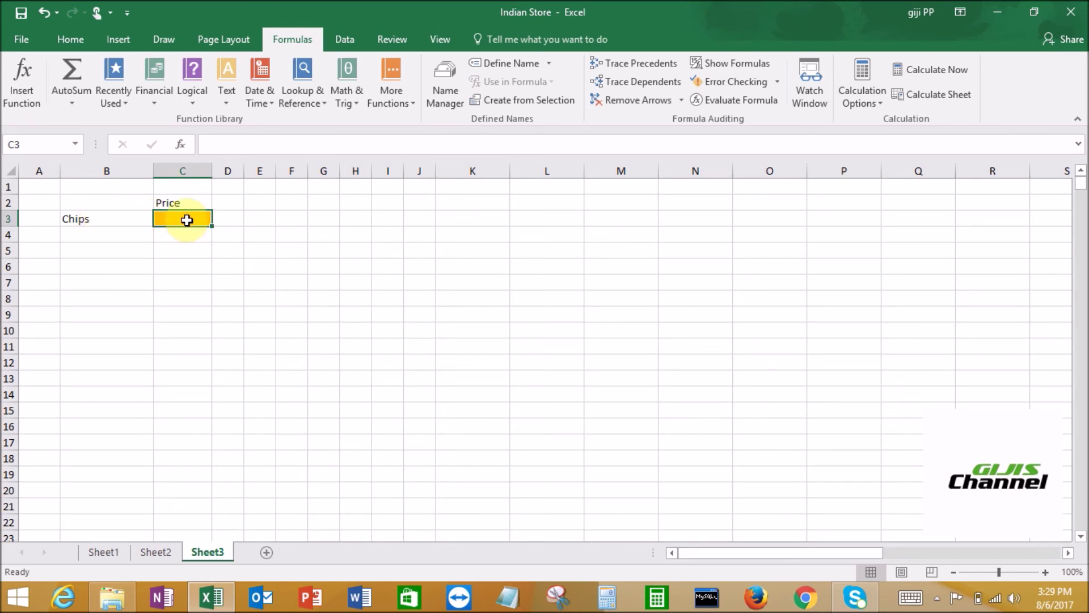
pyautogui.write('=')
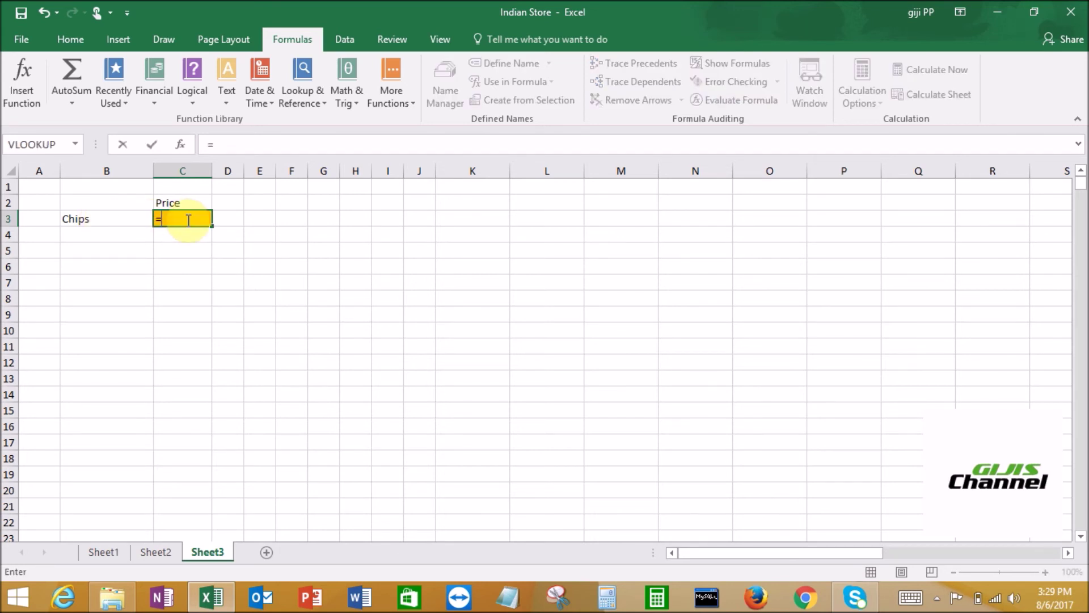
pyautogui.write('VL')
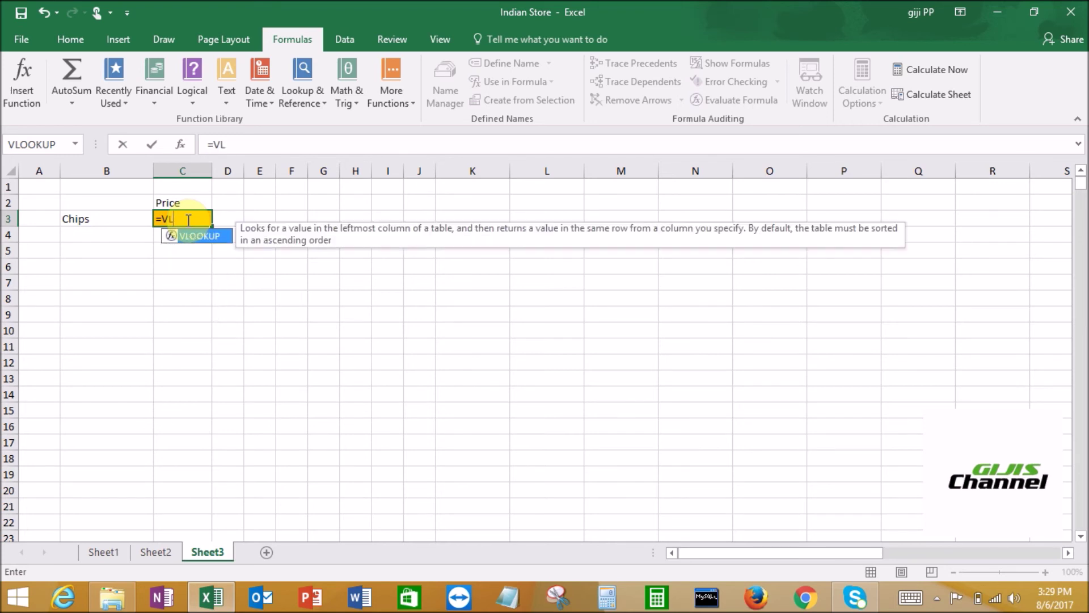
pyautogui.write('OO')
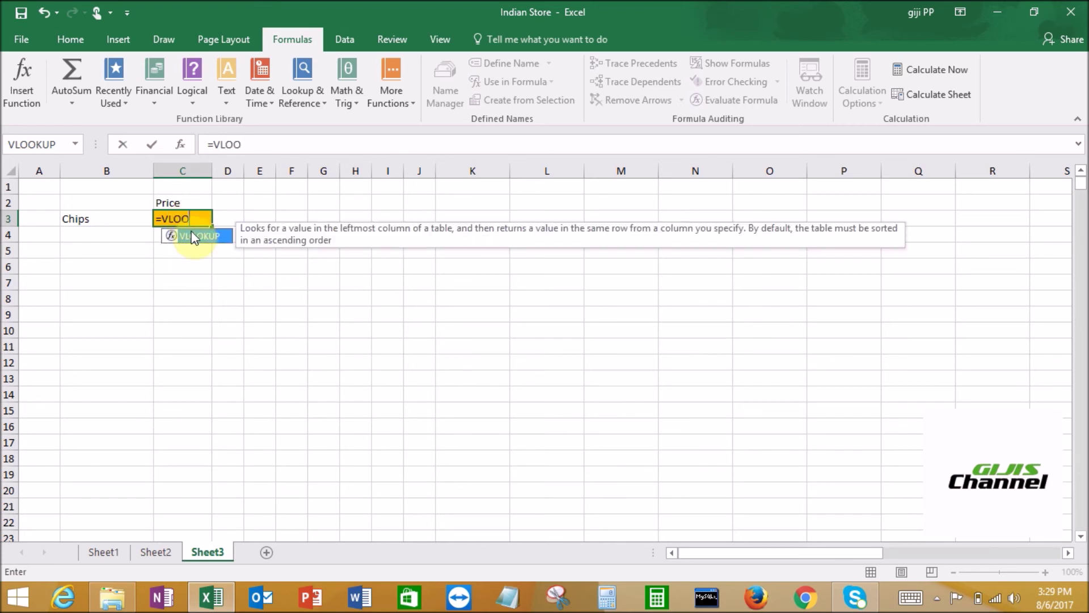
pyautogui.doubleClick(195, 237)
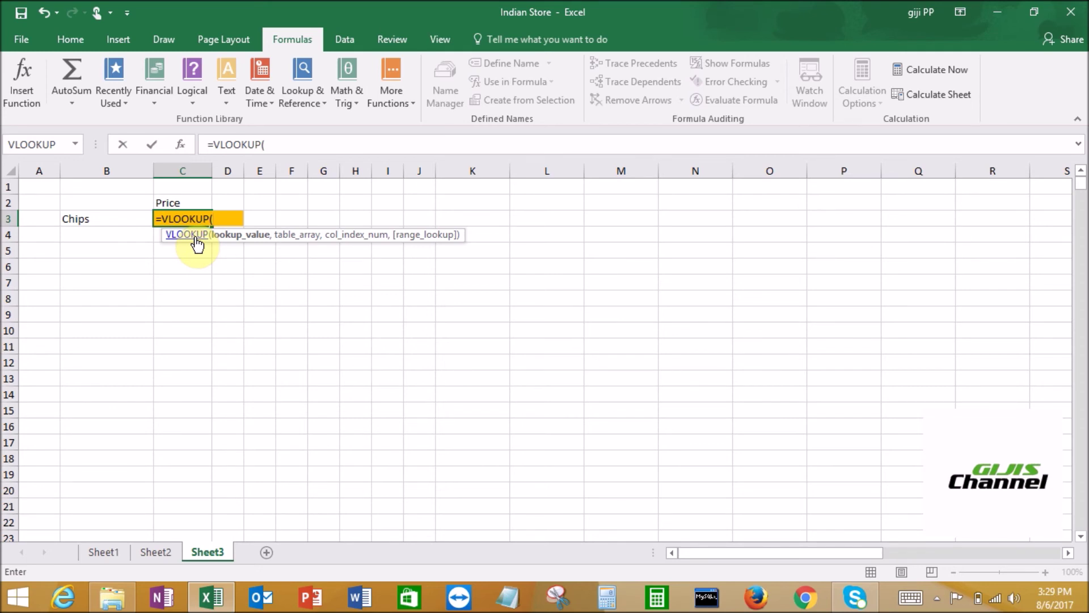
pyautogui.click(87, 220)
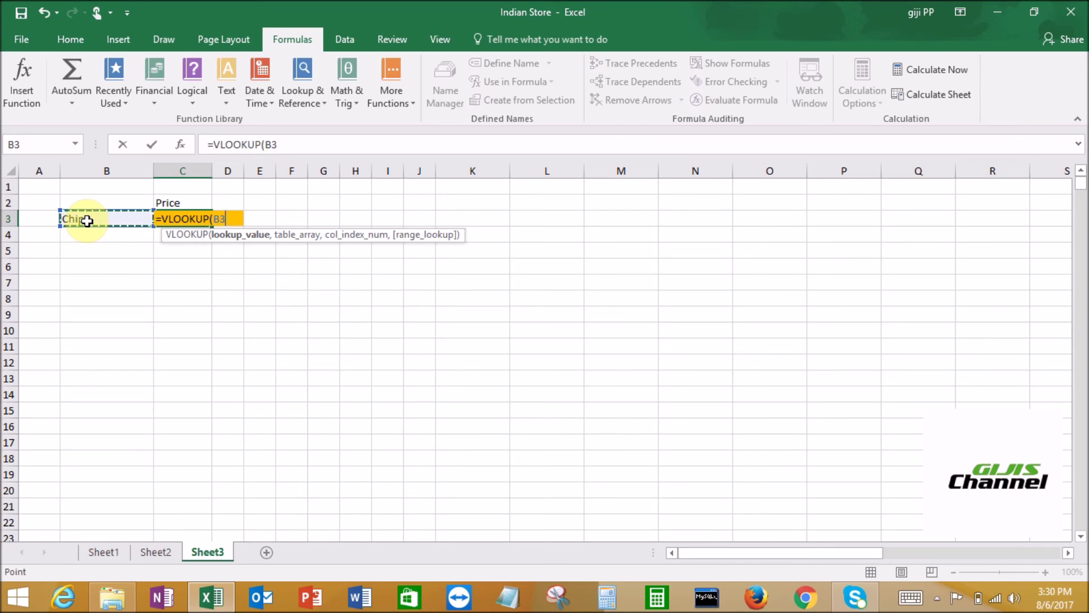
pyautogui.write(',')
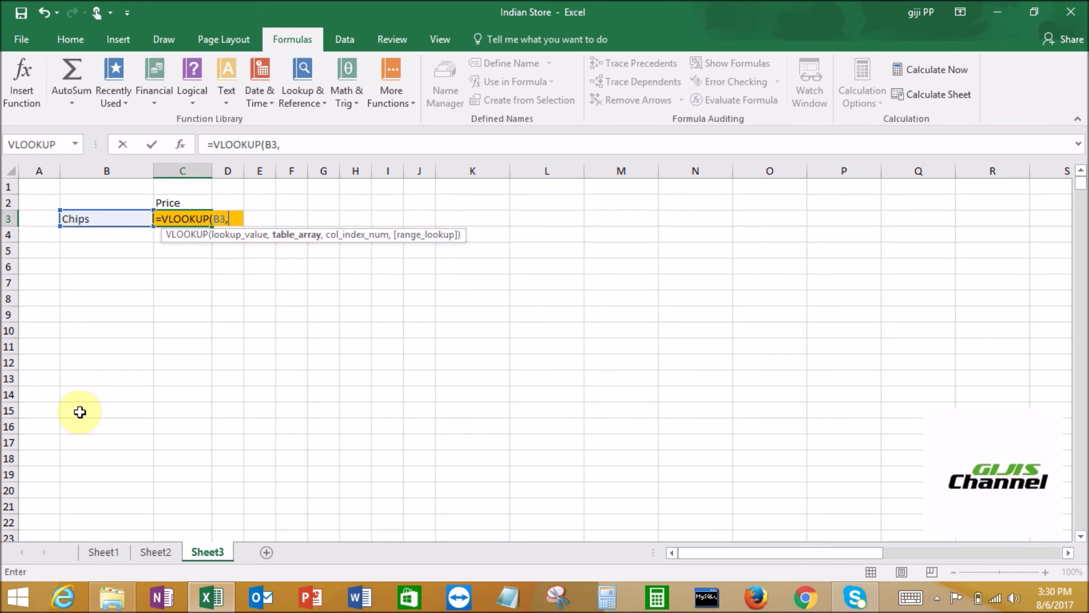
# Step: Use Sheet1 columns A:B as the table, then add ,2,FALSE) to complete the formula
pyautogui.click(102, 552)
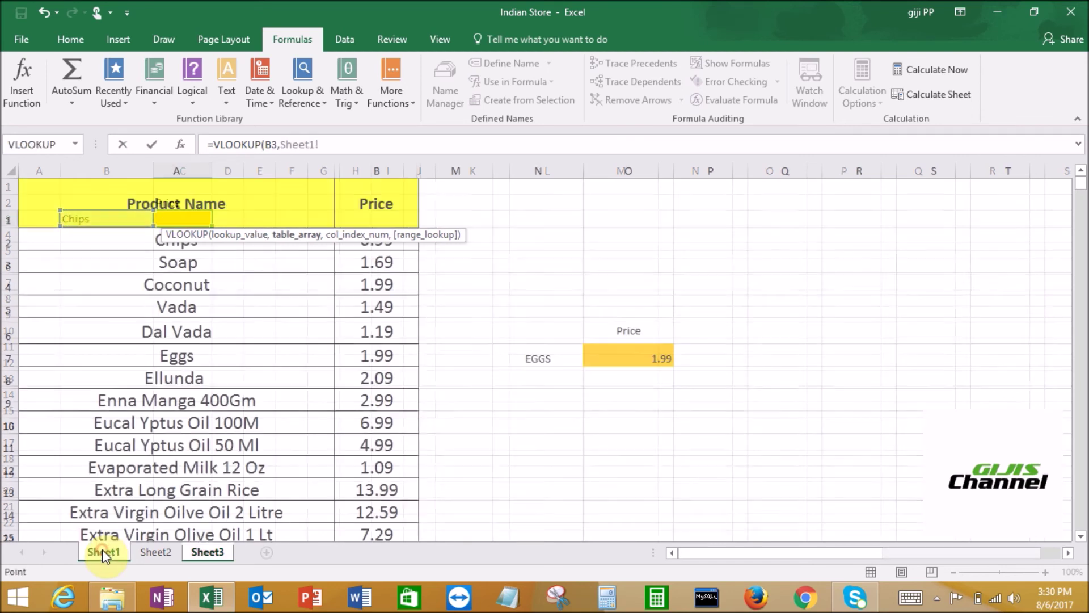
pyautogui.click(168, 172)
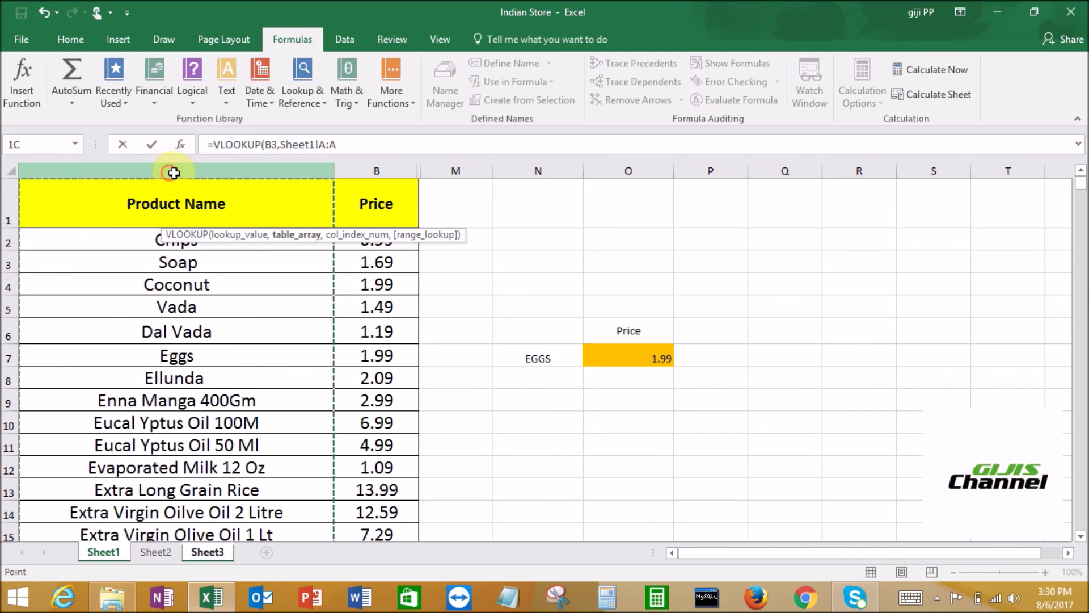
pyautogui.moveTo(292, 171); pyautogui.dragTo(364, 168)
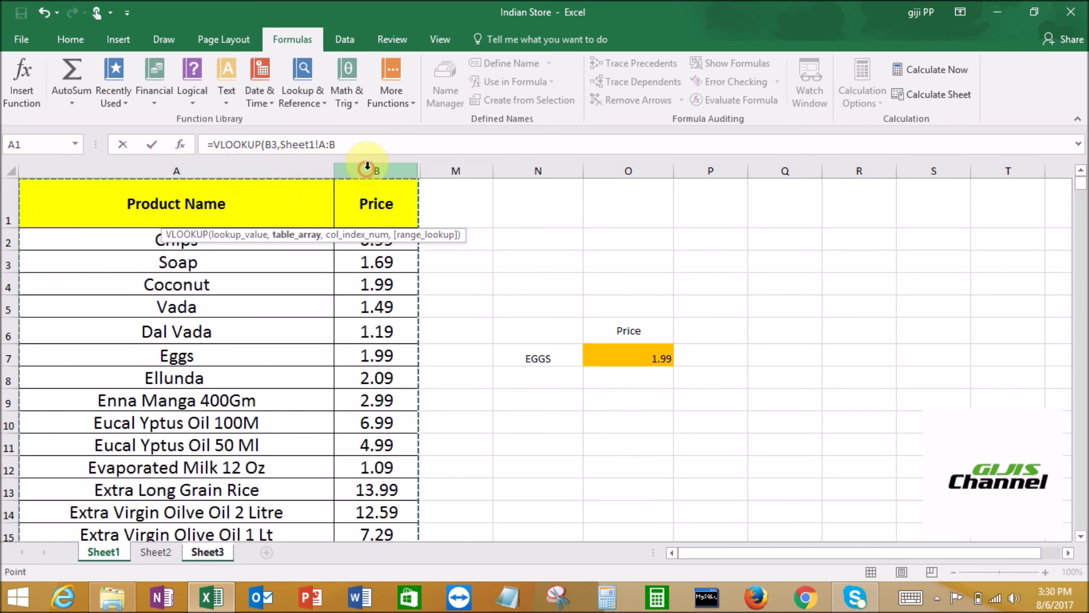
pyautogui.click(351, 146)
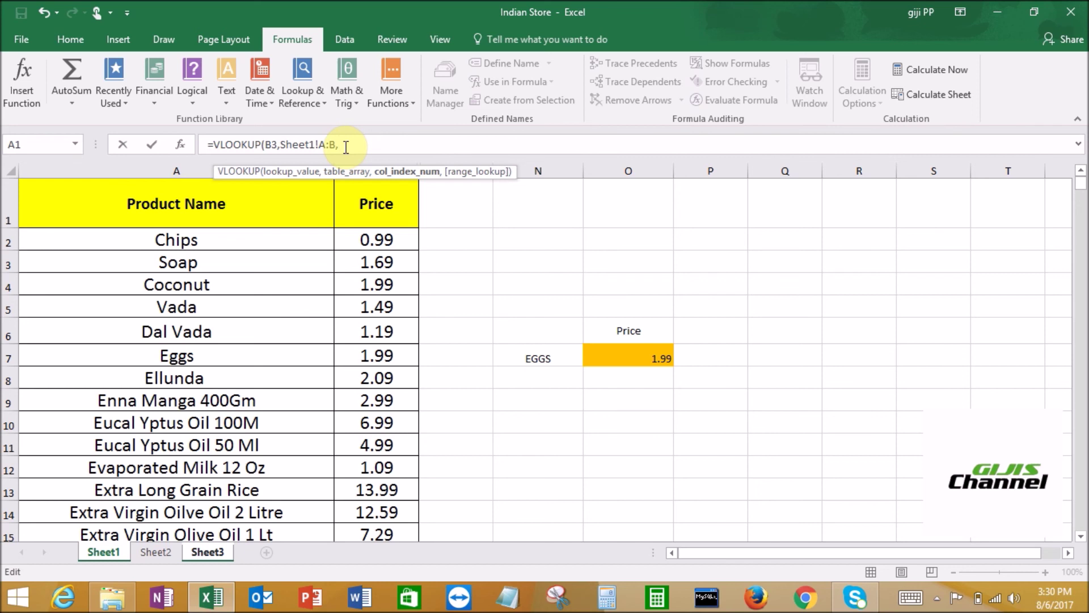
pyautogui.write(',')
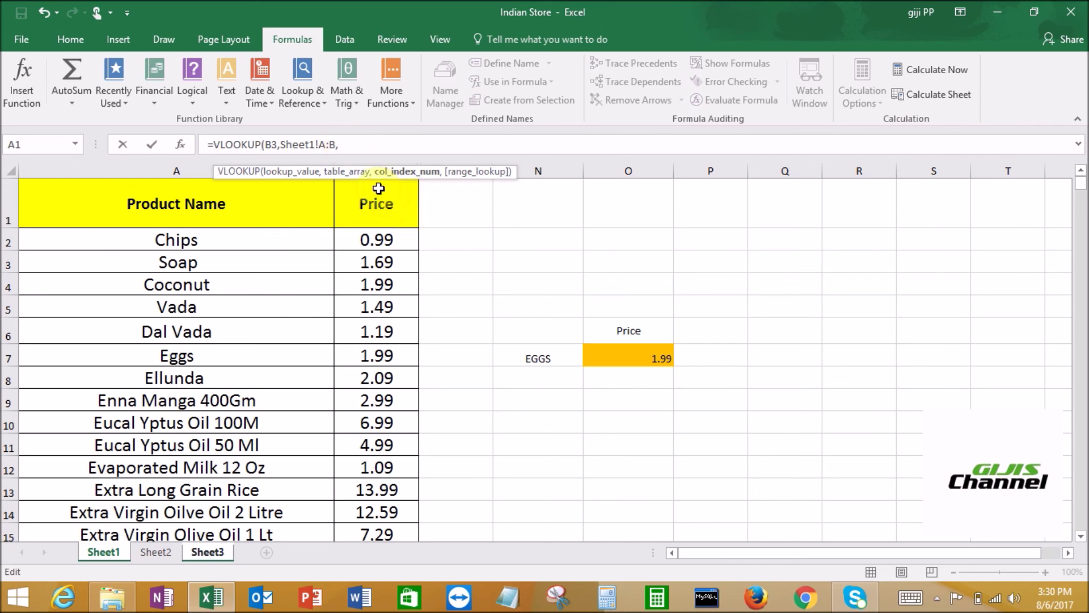
pyautogui.write('2,')
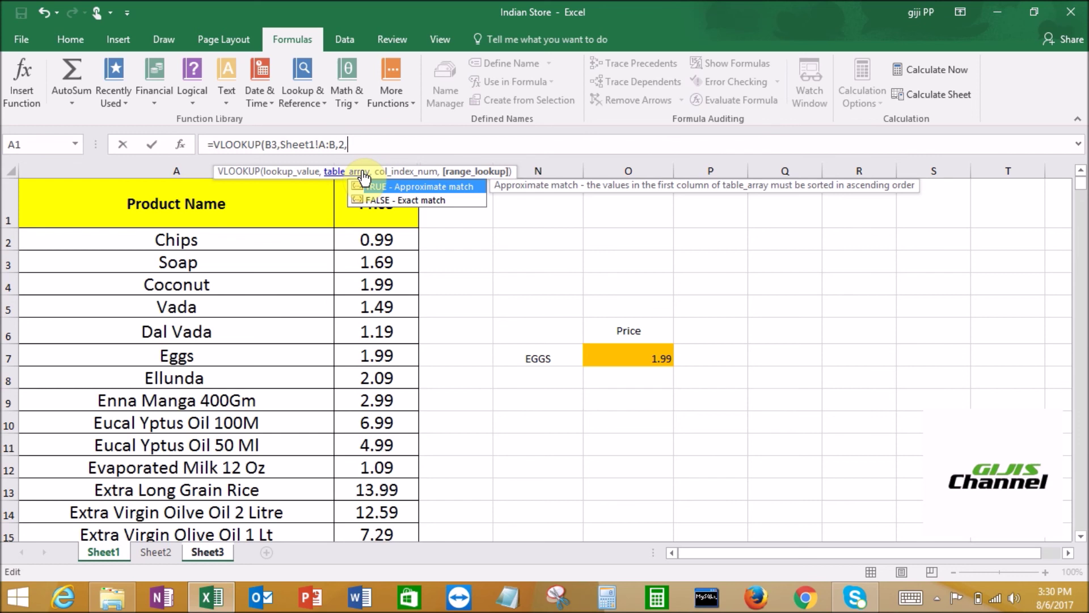
pyautogui.write('FA')
pyautogui.write('LSE')
pyautogui.write(')')
# Step: Commit Sheet3's lookup so C3 shows 0.99 for Chips
pyautogui.press('Return')
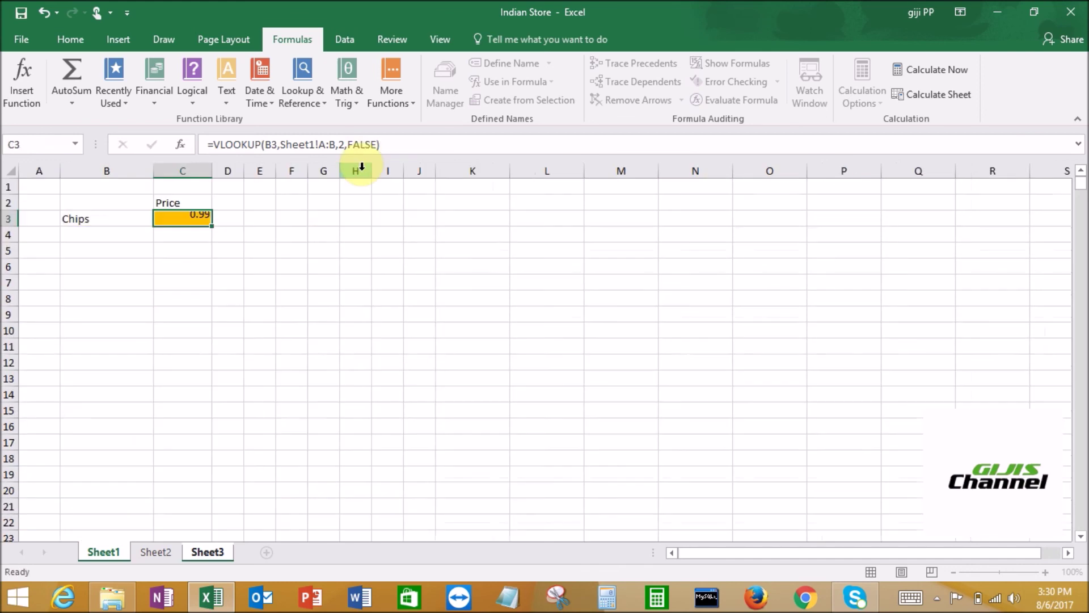